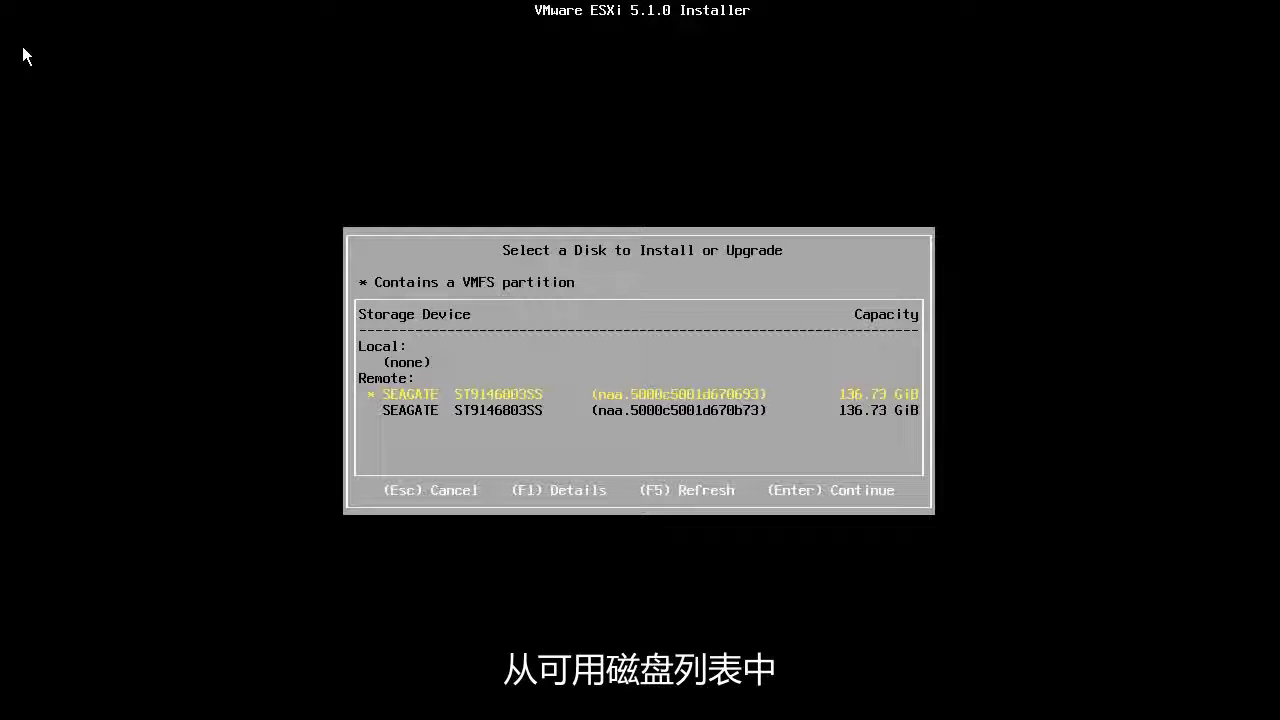
Choose the second SEAGATE ST9146803SS disk, the one without VMFS, as the install target.
key(Down)
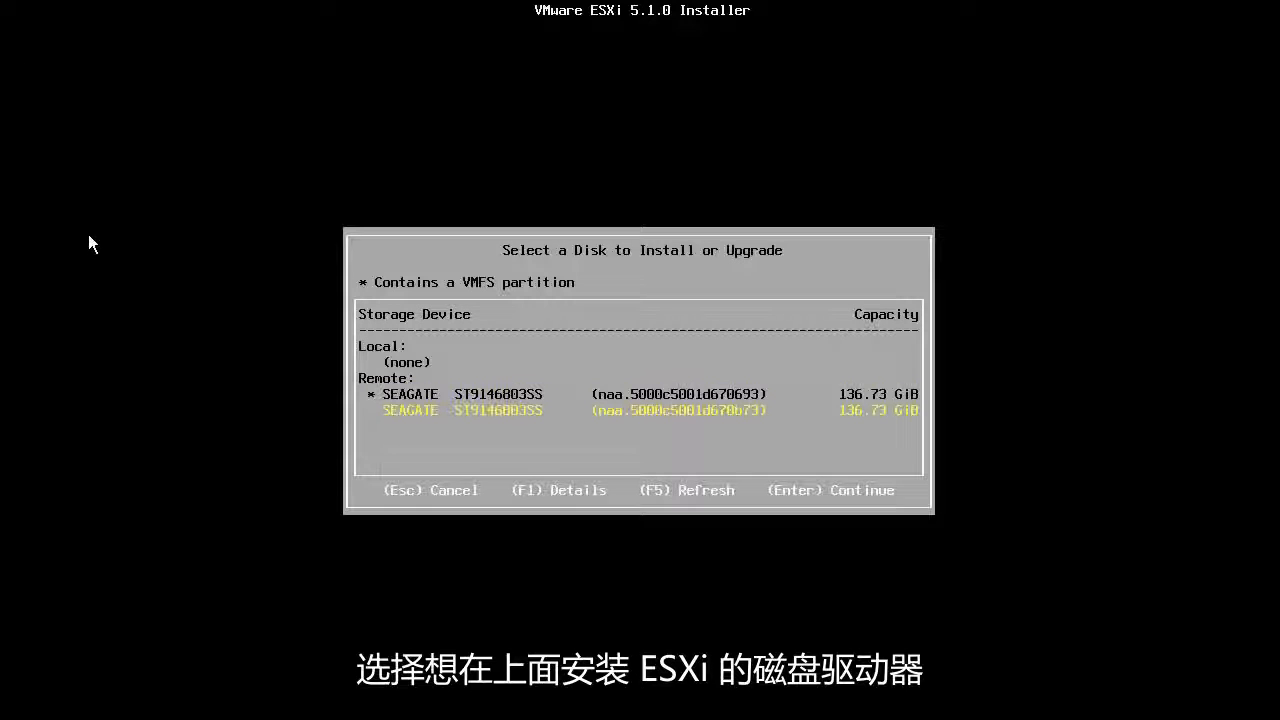
key(Return)
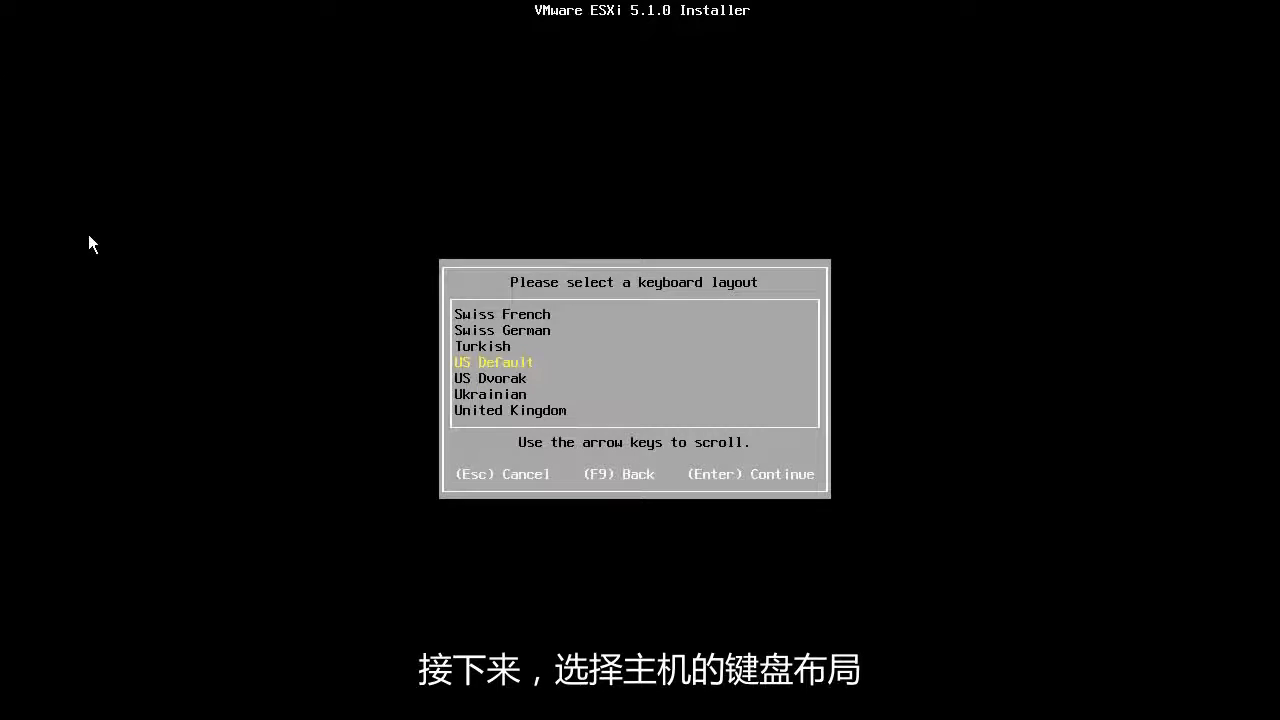
Keep the US Default keyboard layout and enter the root password twice so both entries match.
key(Return)
text(*)
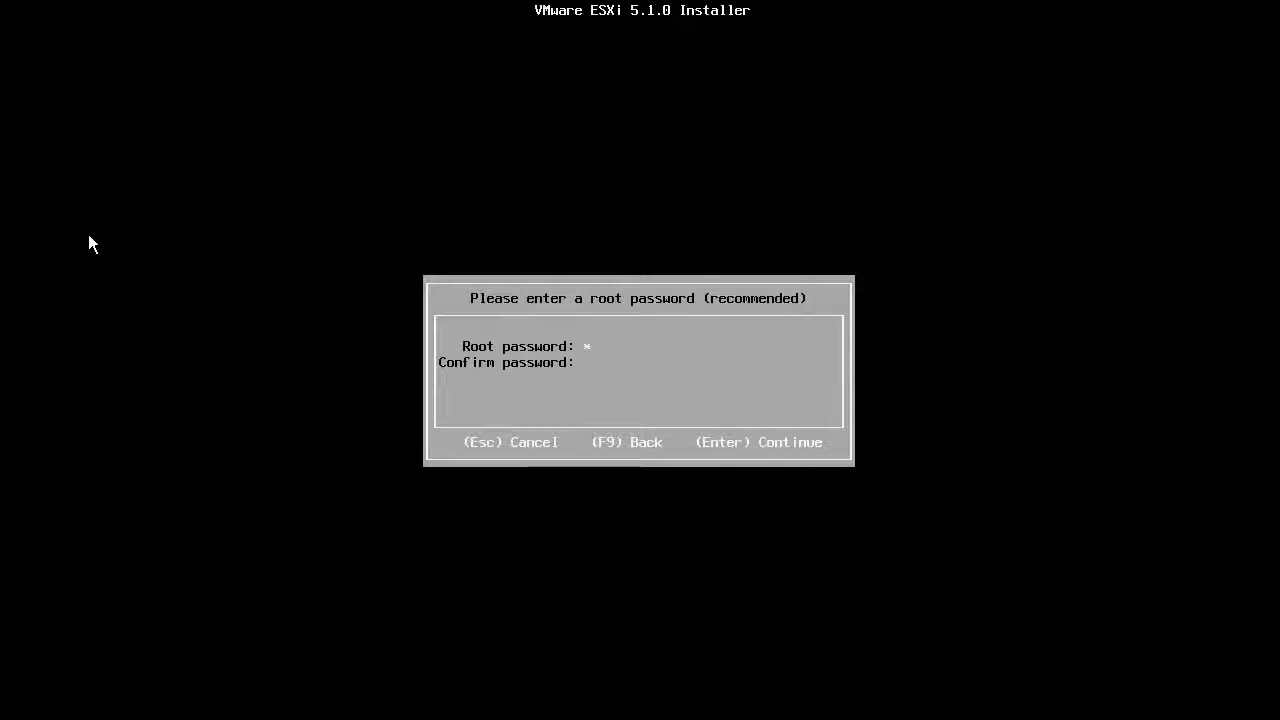
text(*****)
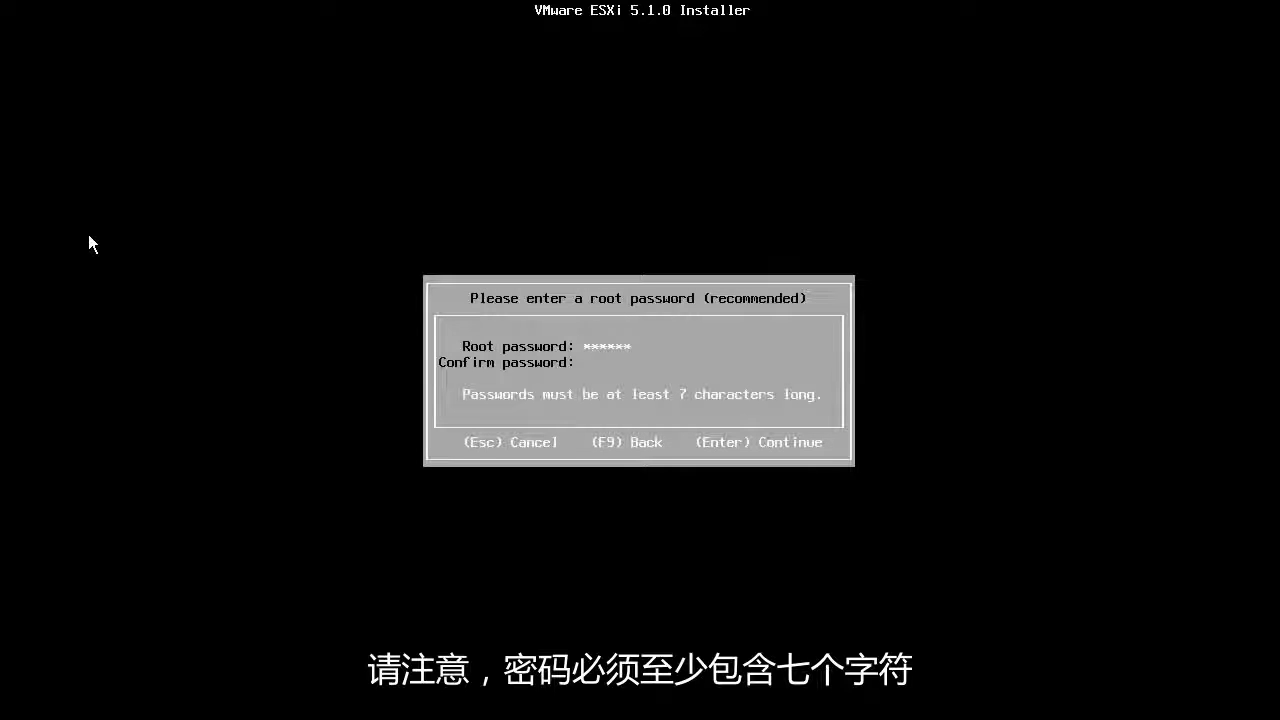
text(**)
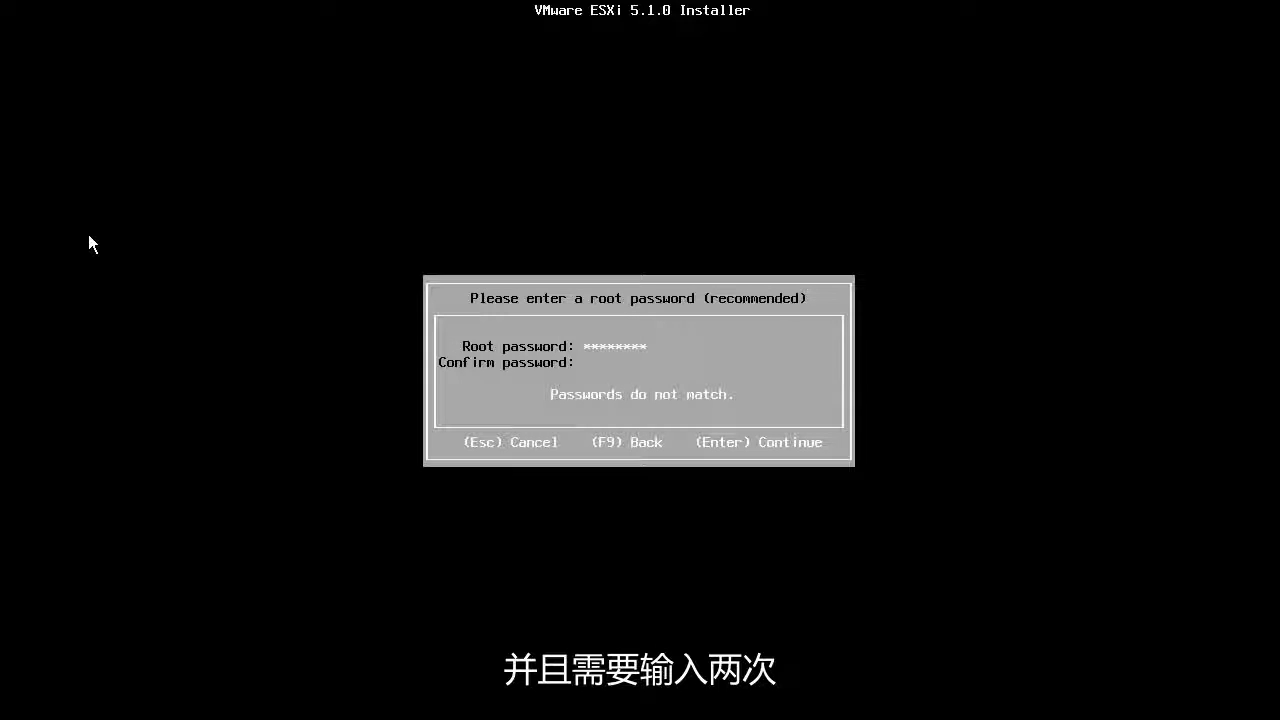
text(*******)
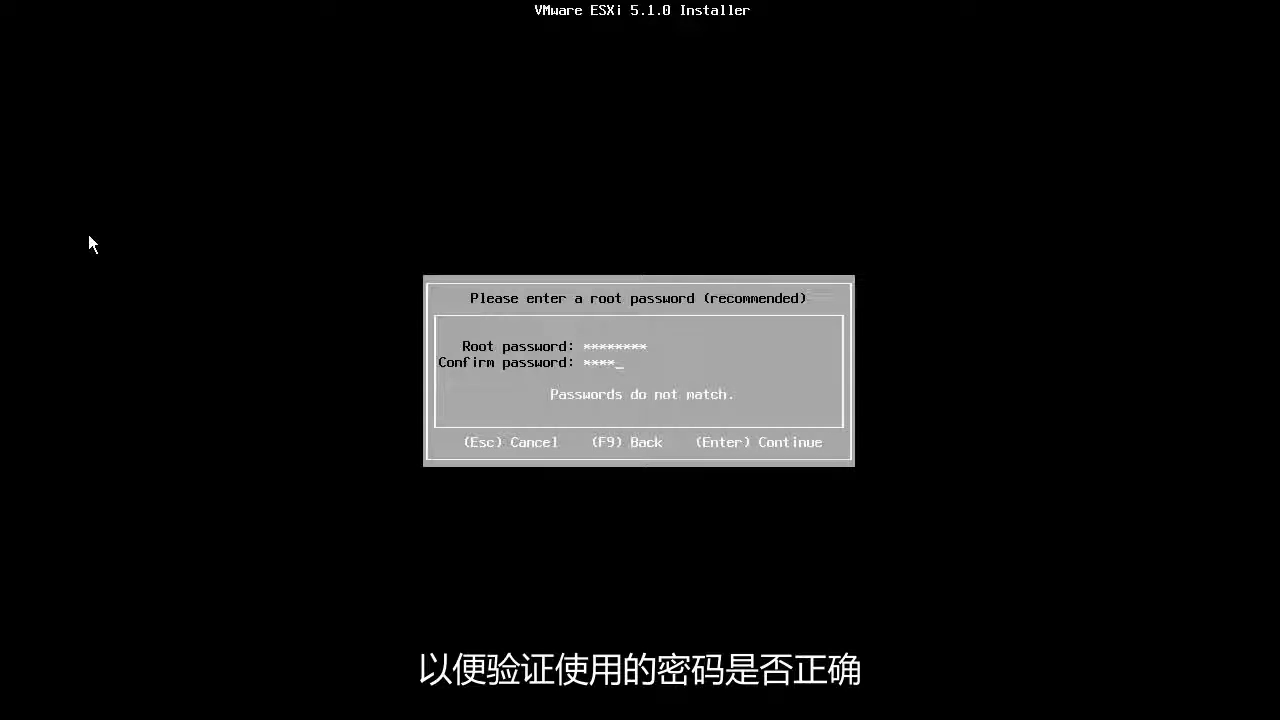
text(*)
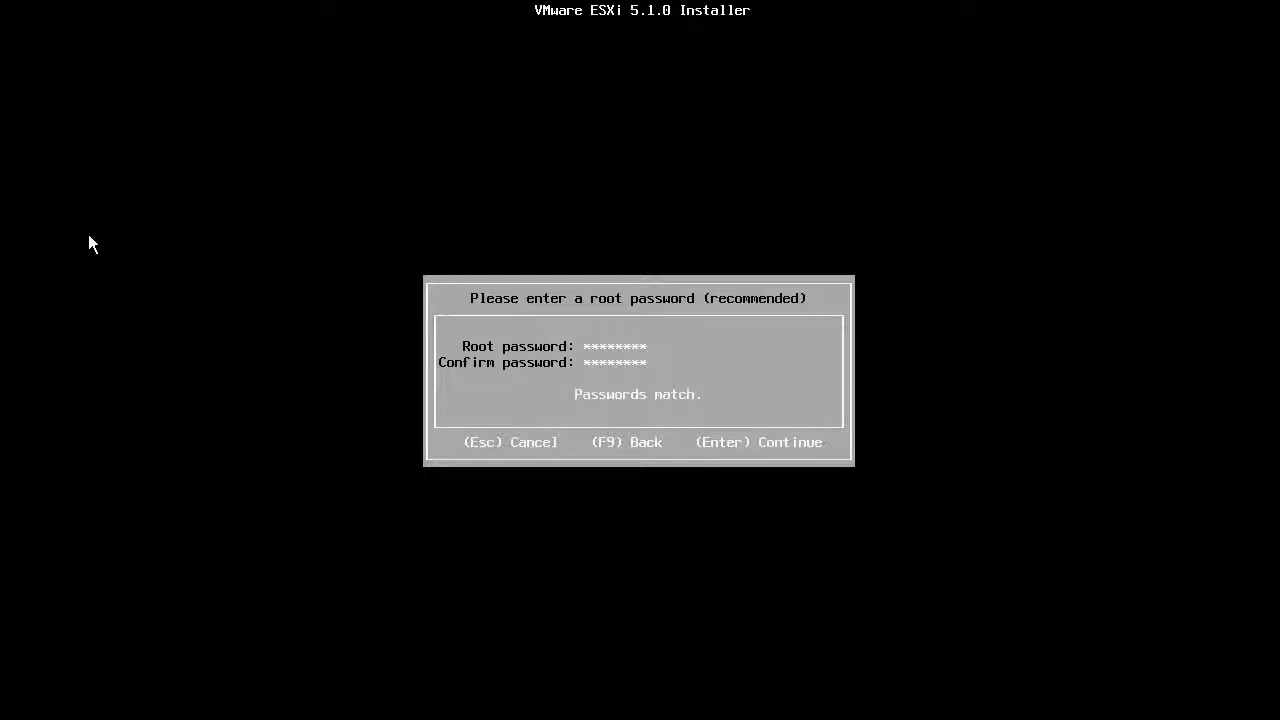
key(Return)
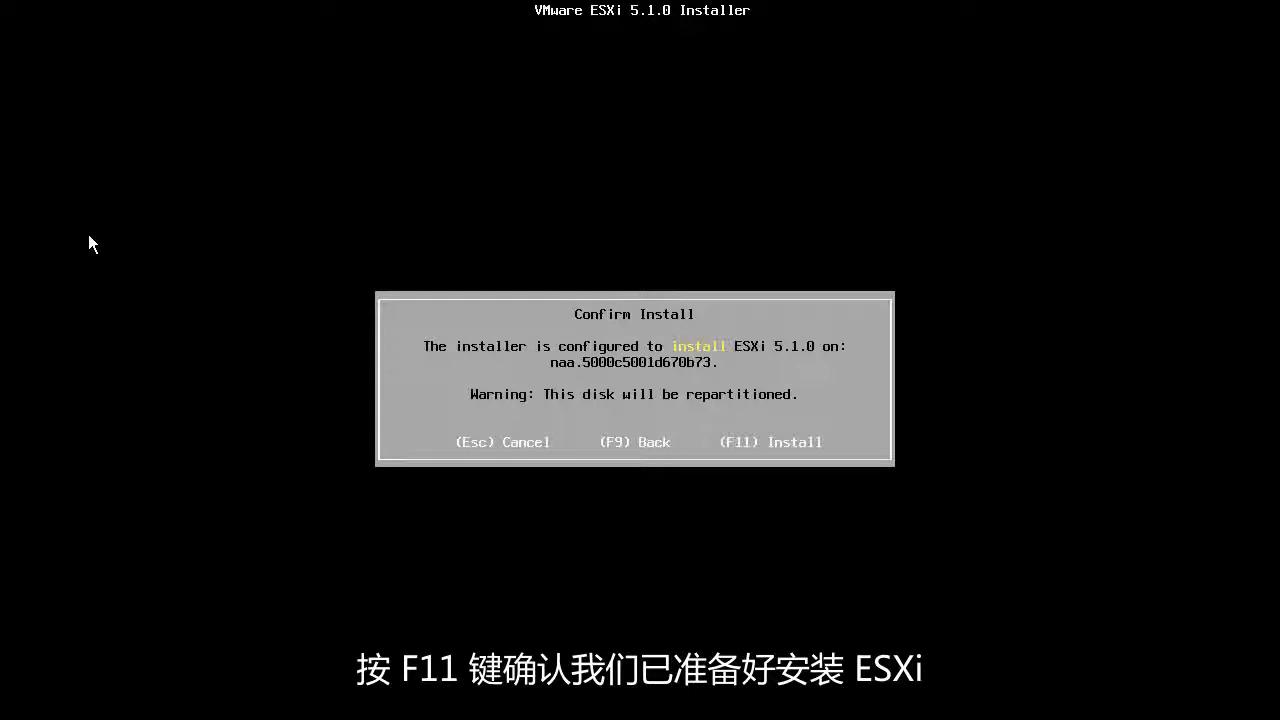
Install ESXi 5.1.0 on the selected disk and reboot the server once installation completes.
key(F11)
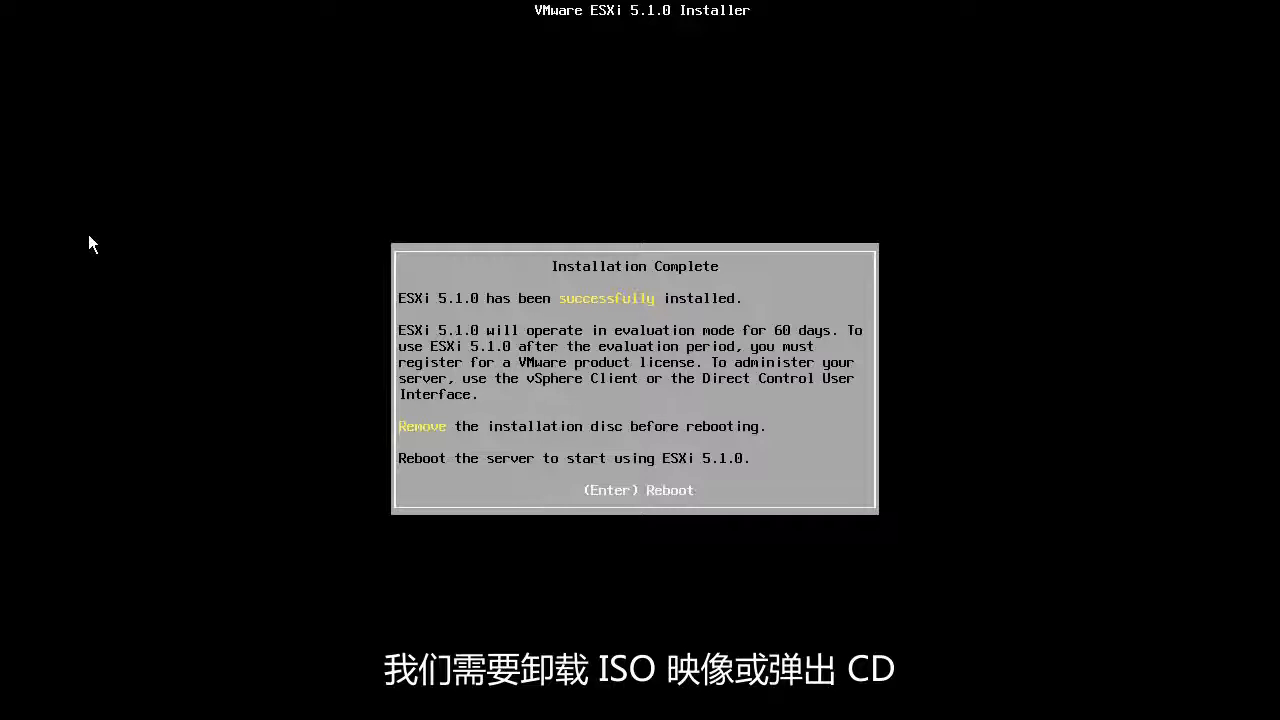
key(Return)
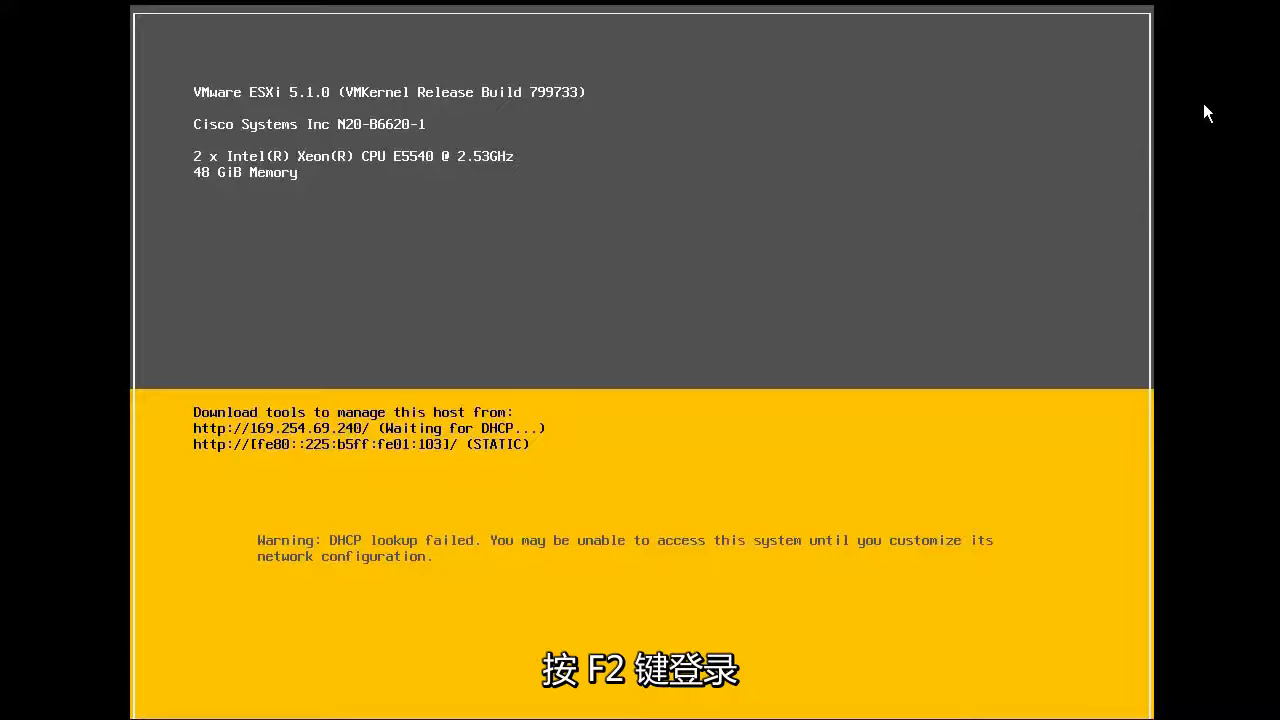
Log in to System Customization as root with the root password.
key(F2)
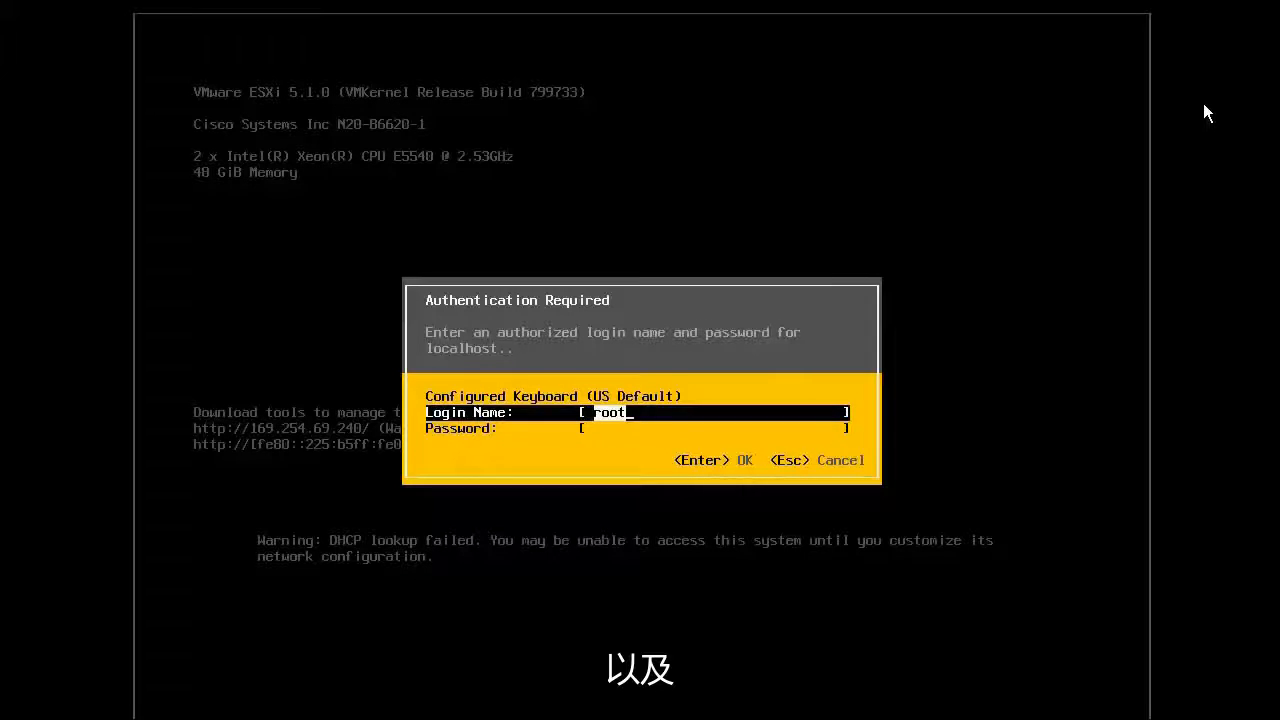
key(Tab)
text(**********)
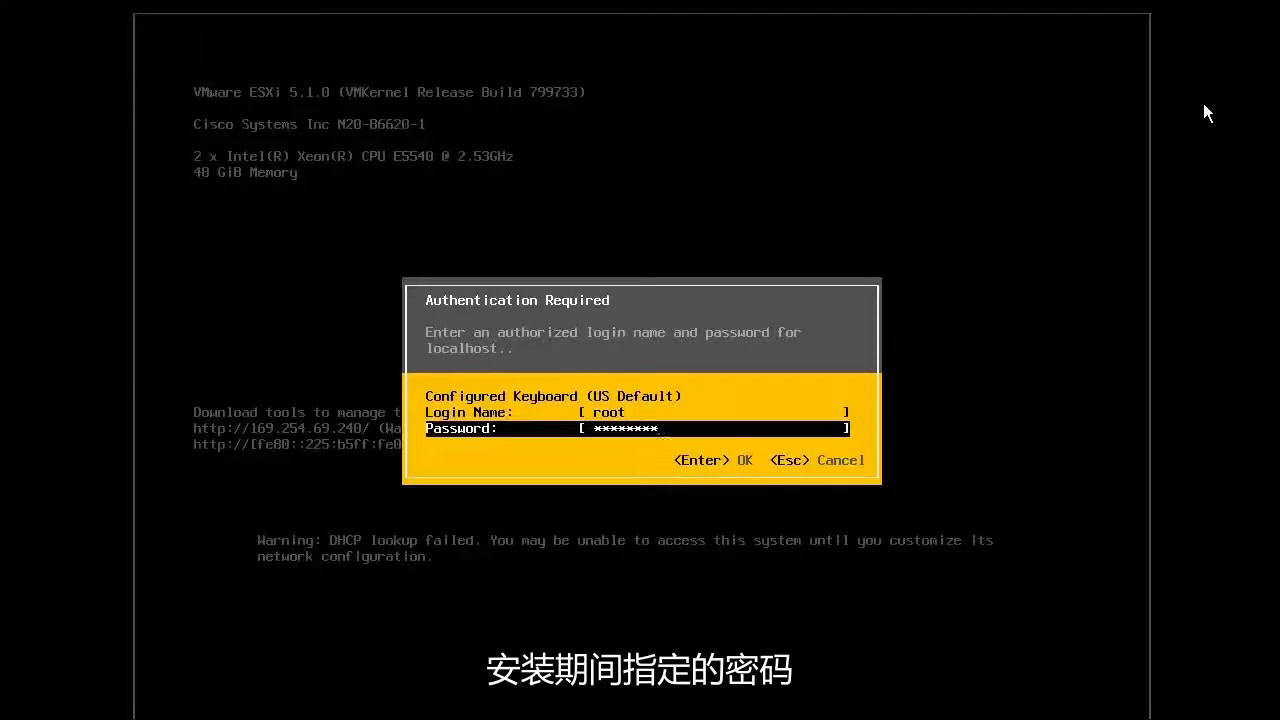
key(Return)
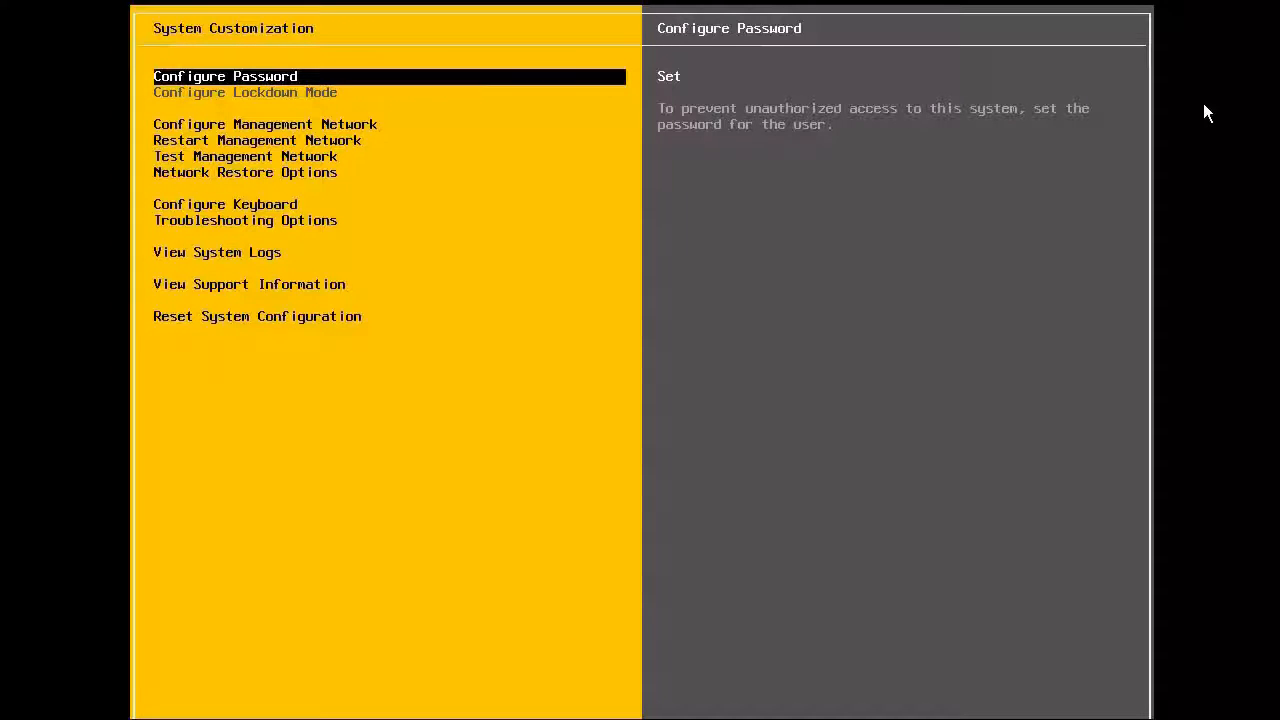
Add vmnic2 alongside vmnic0 as the management network adapters.
key(Down)
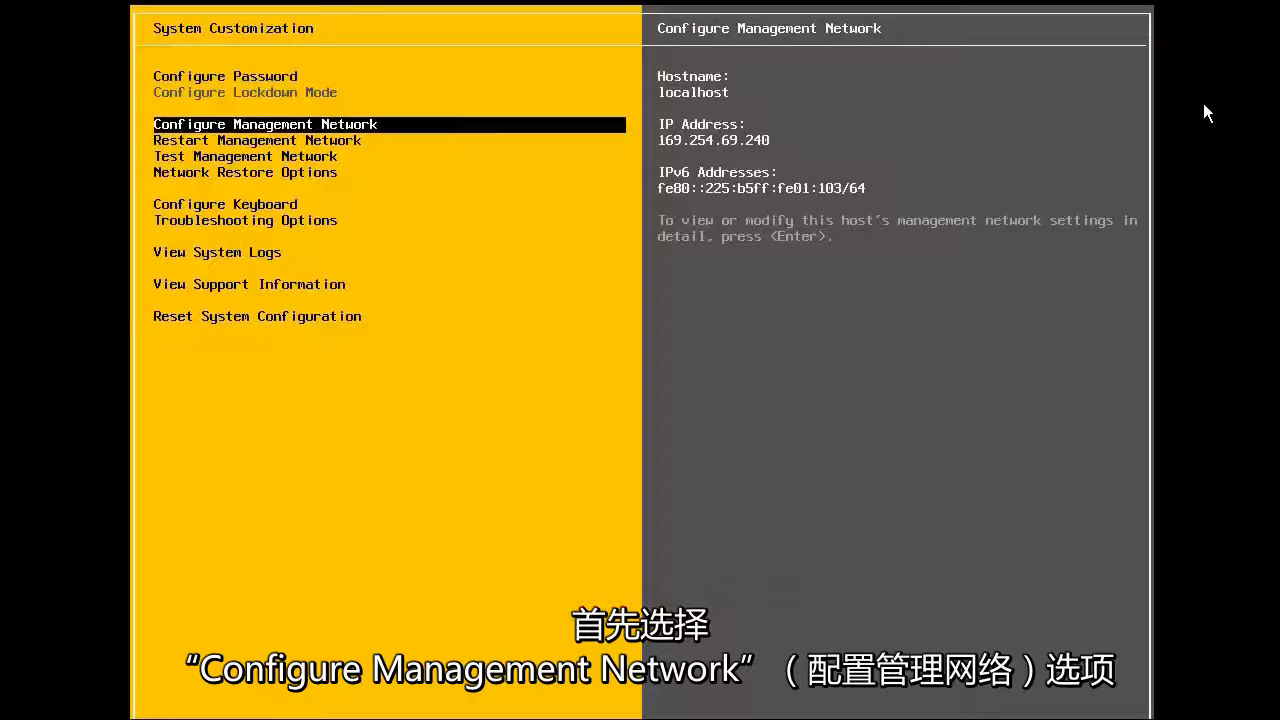
key(Return)
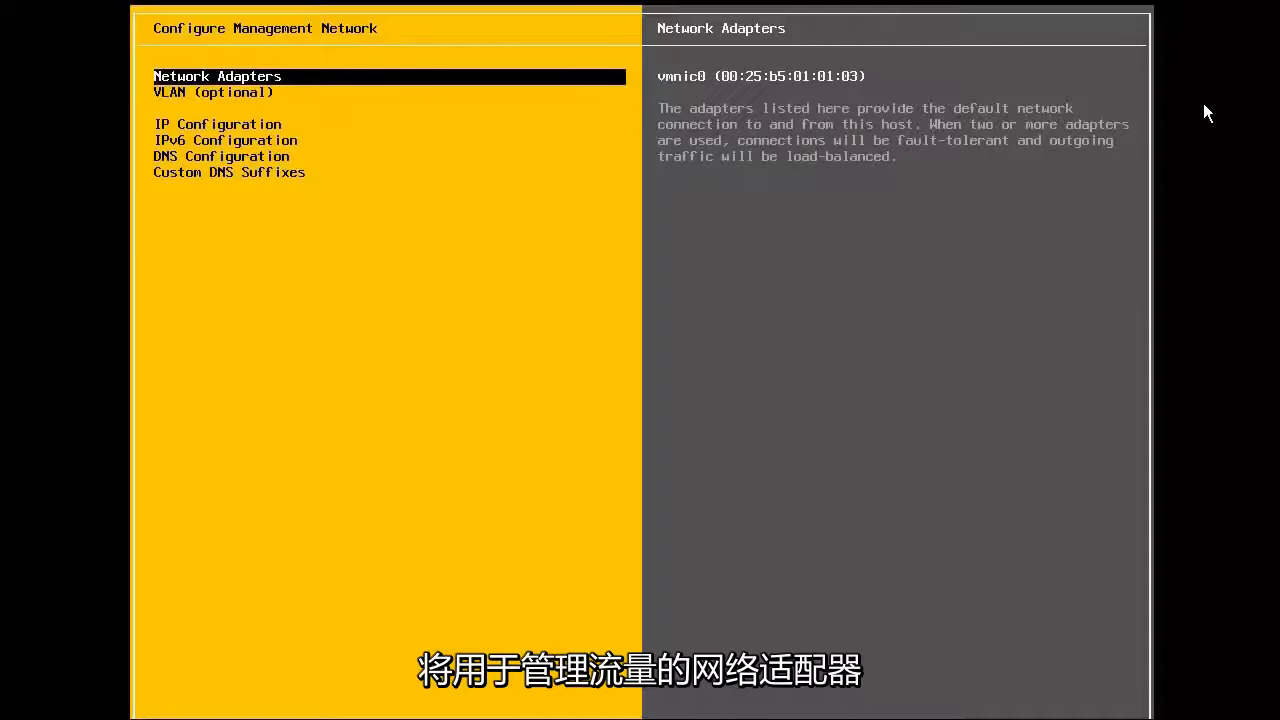
key(Return)
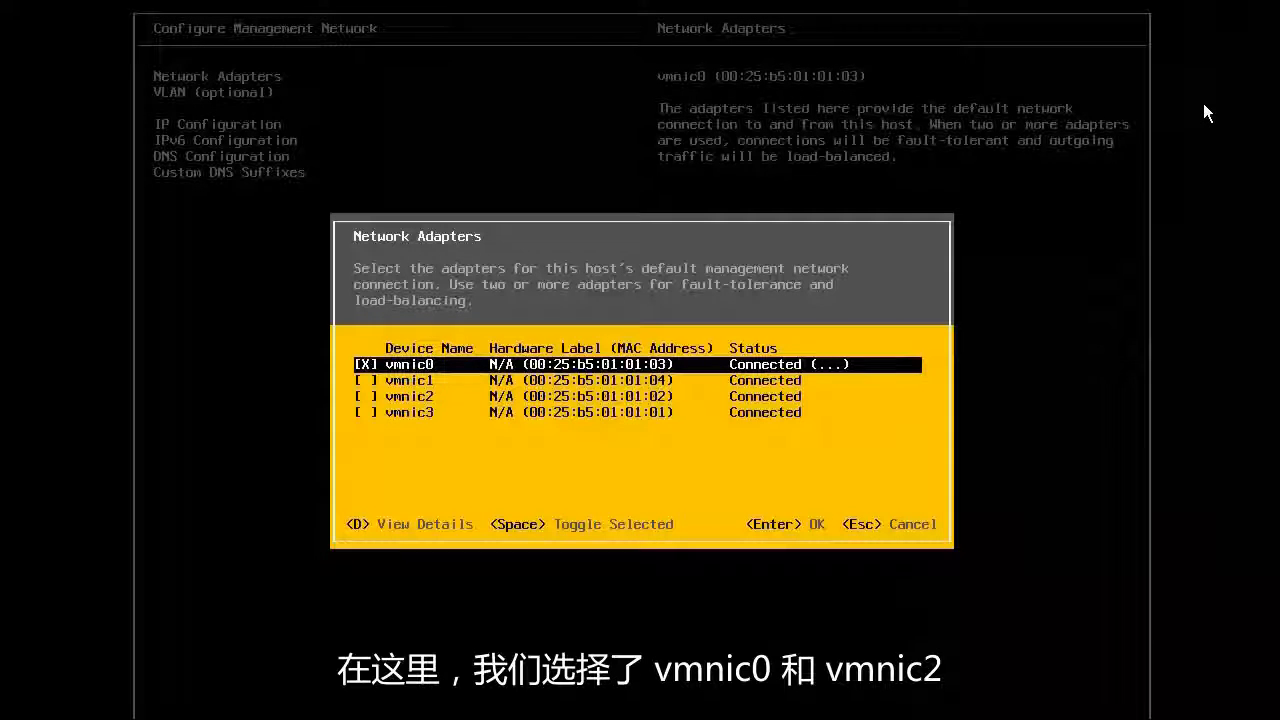
key(Down)
key(Down)
key(space)
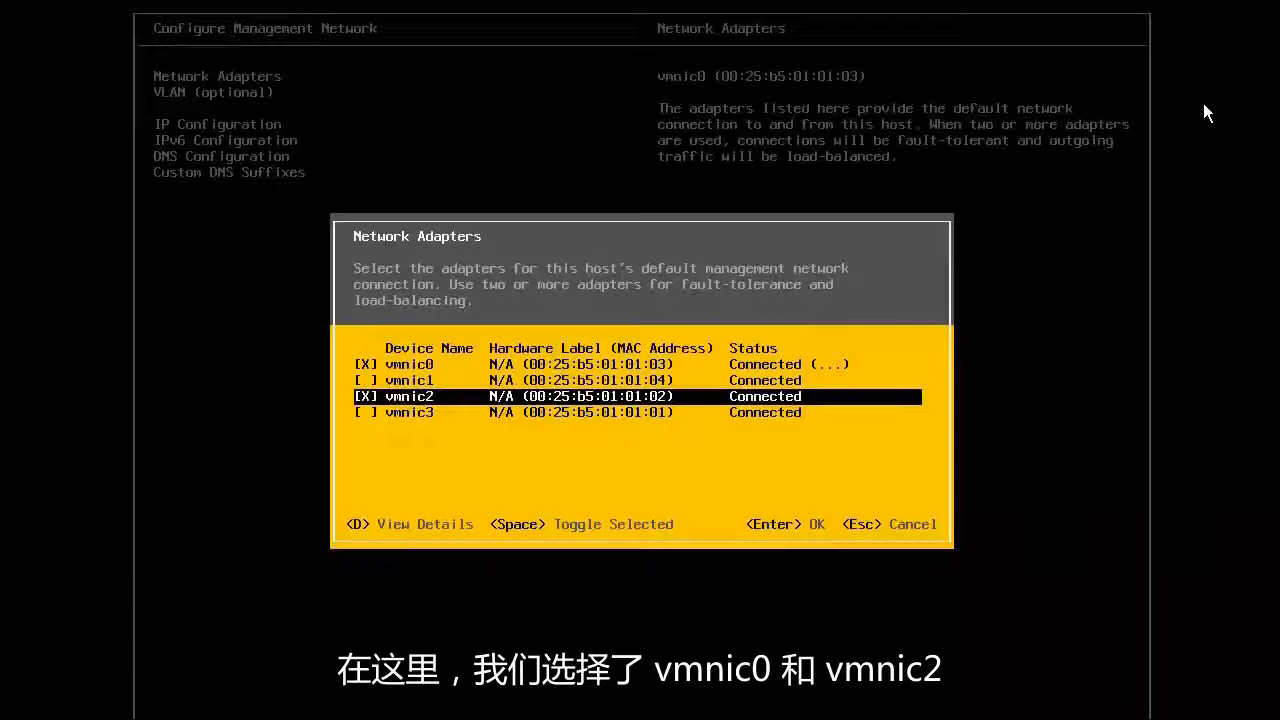
key(Return)
Set the management network VLAN ID to 1378.
key(Down)
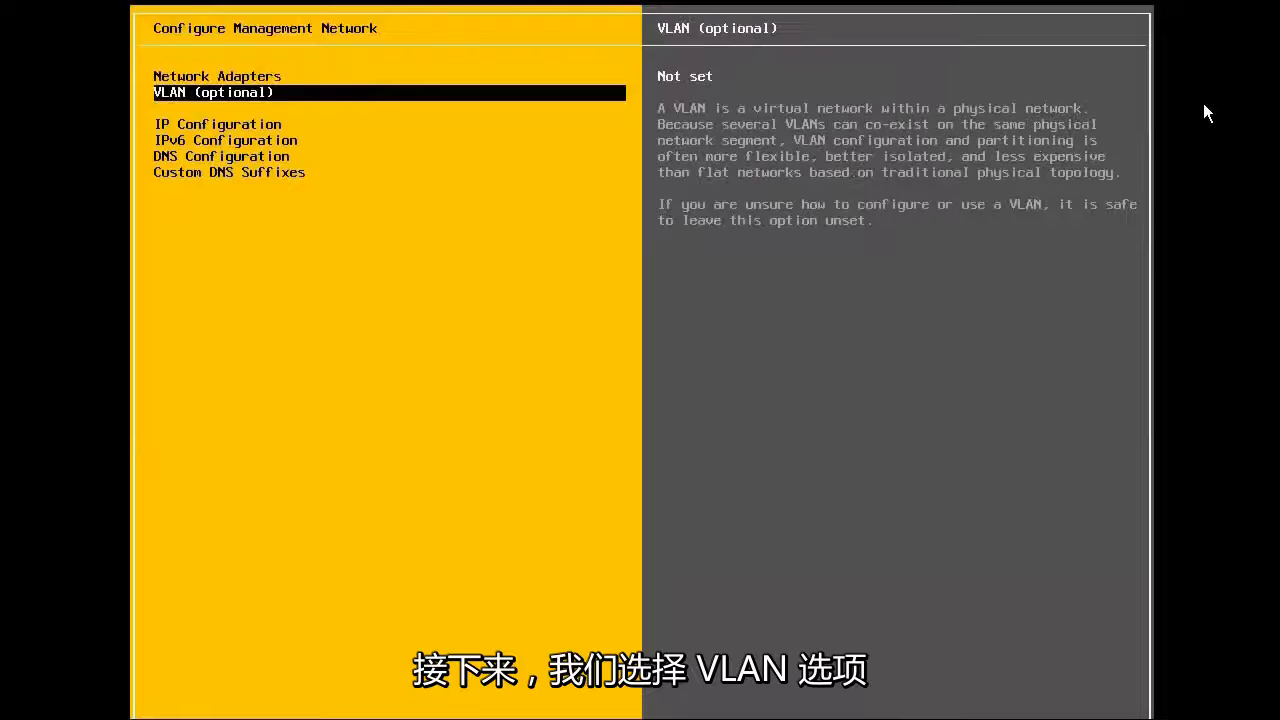
key(Return)
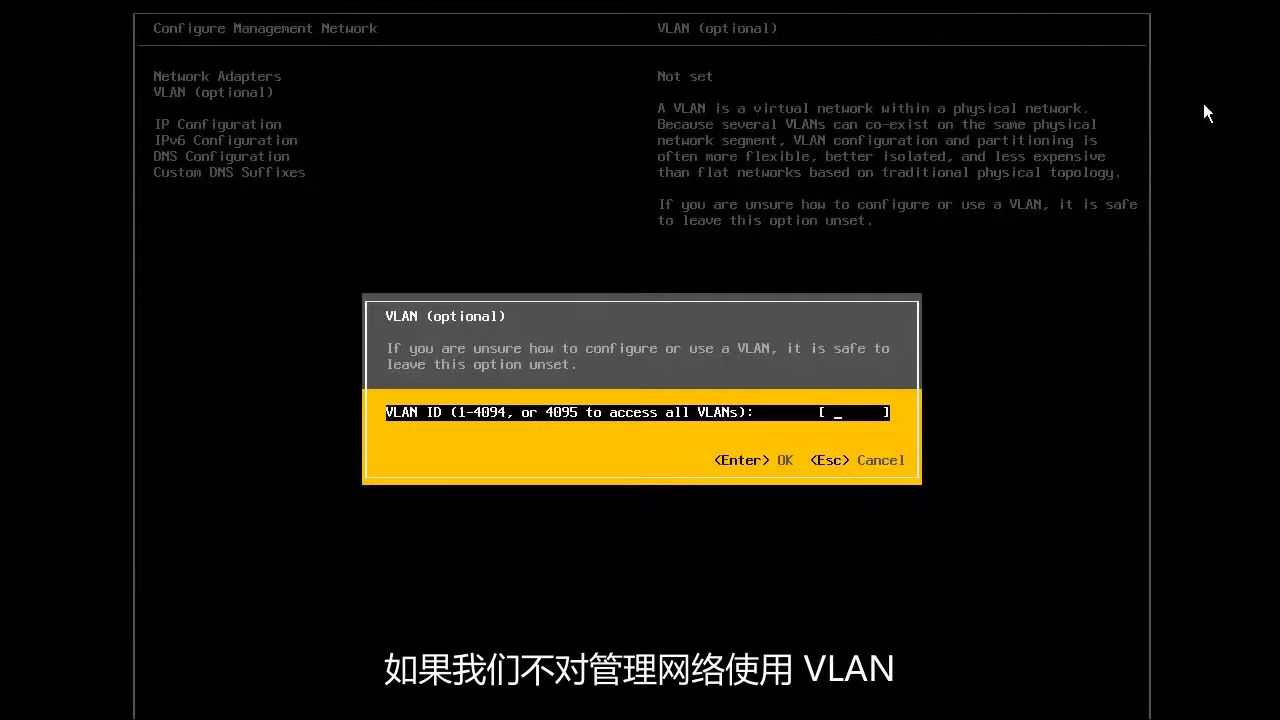
text(1378)
key(Return)
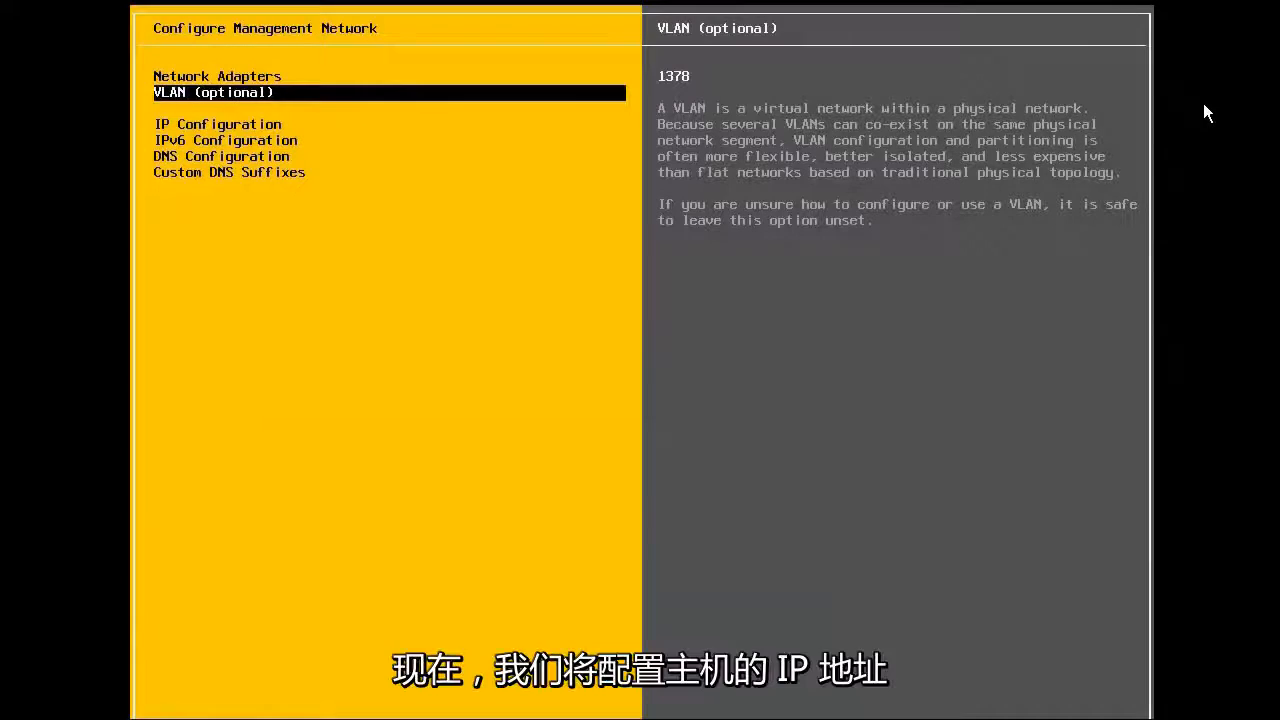
key(Down)
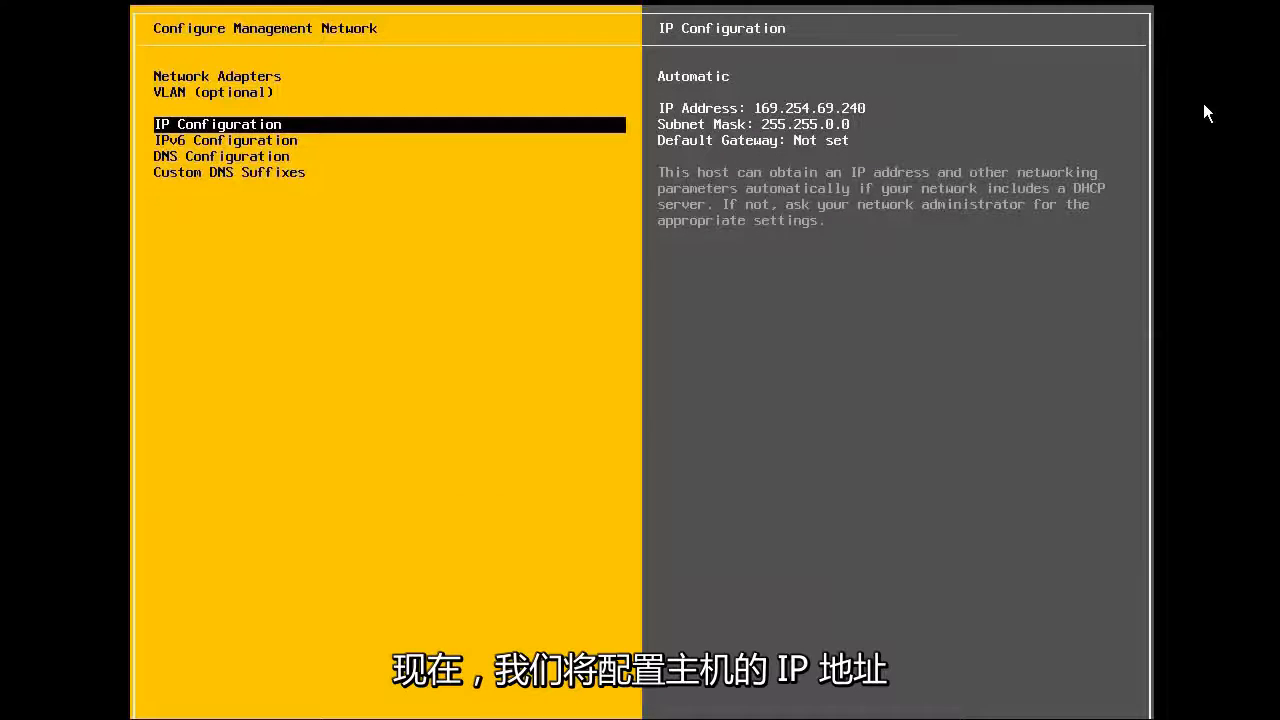
Switch to static IP 10.24.137.1, mask 255.255.255.0, gateway 10.24.137.253.
key(Return)
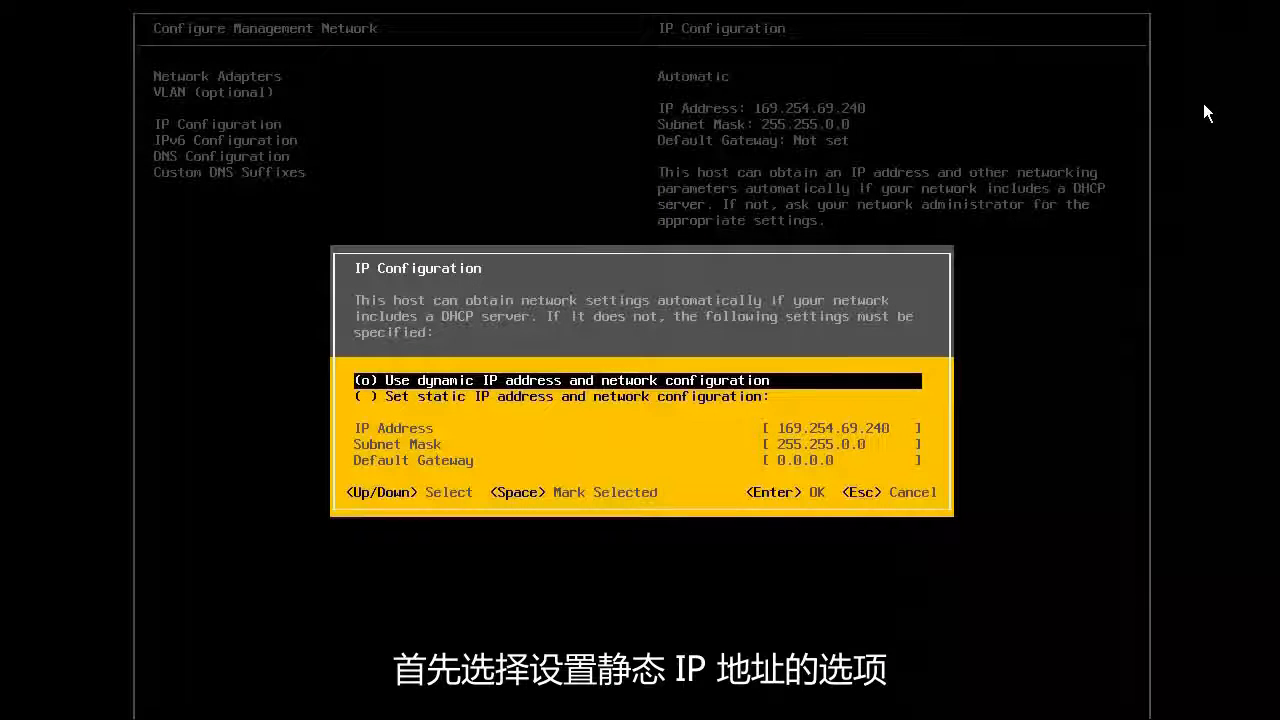
key(Down)
key(space)
key(Down)
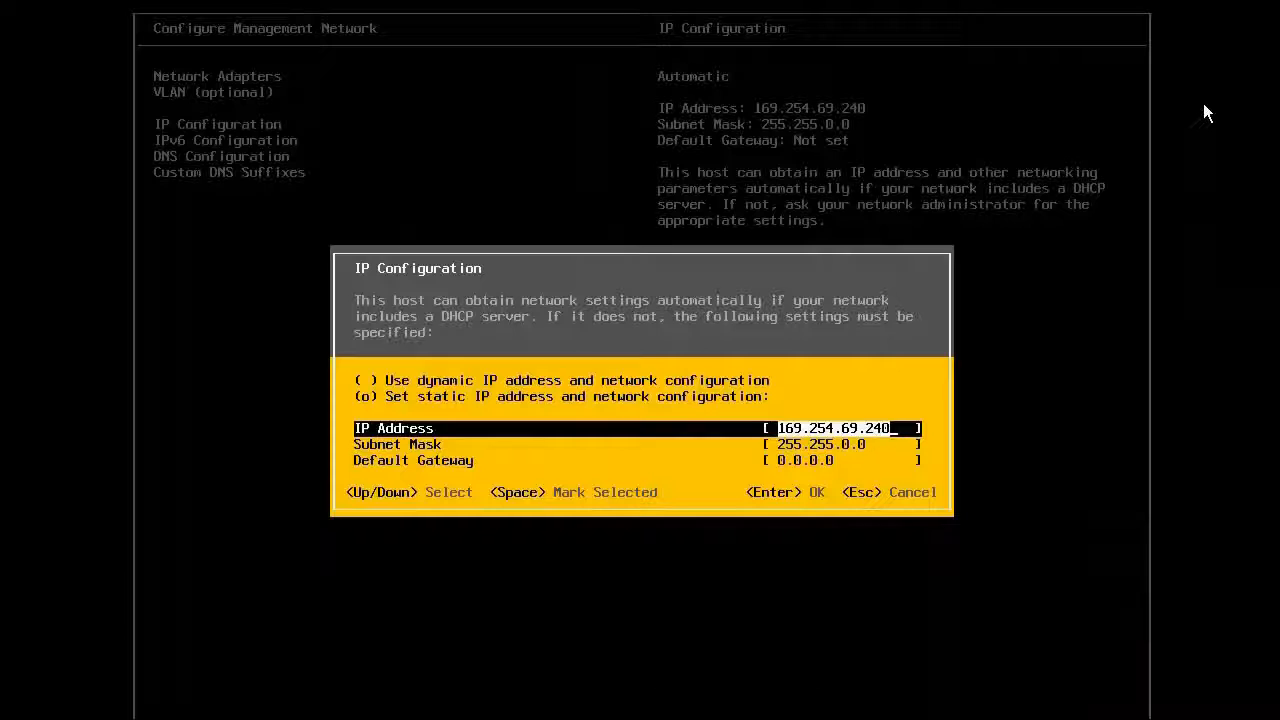
text(10.24.137.1)
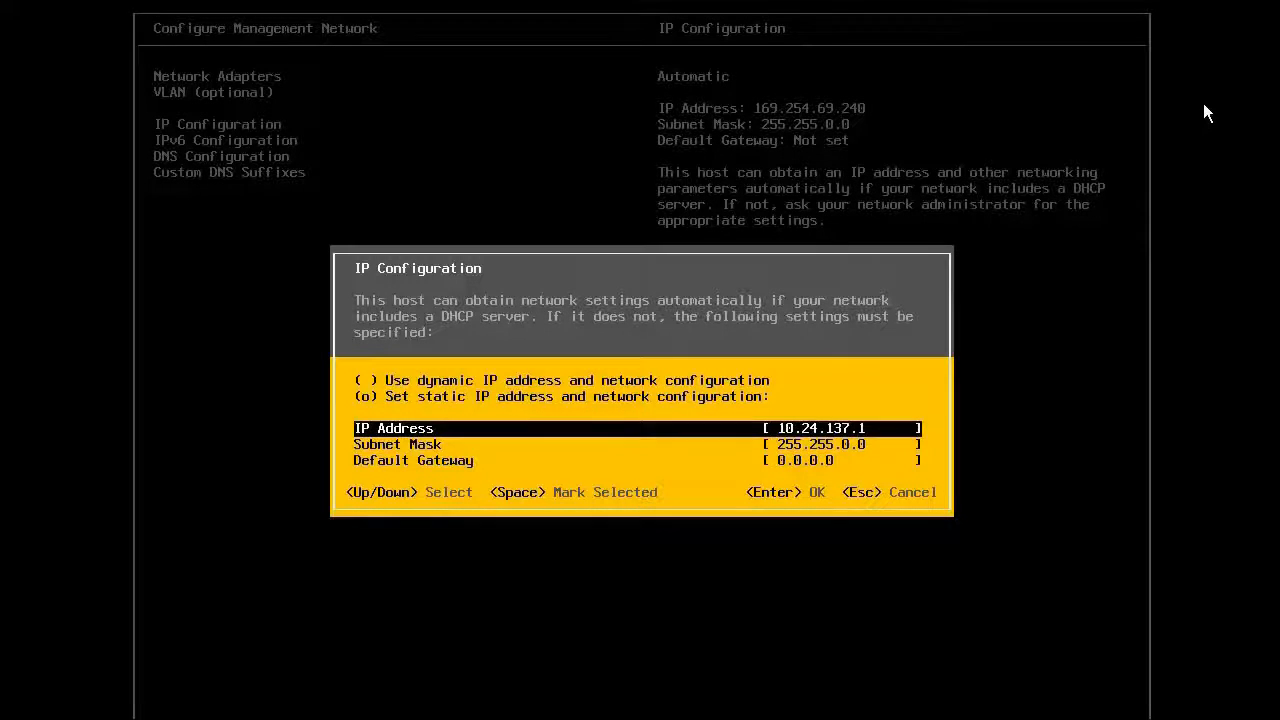
key(Down)
text(2)
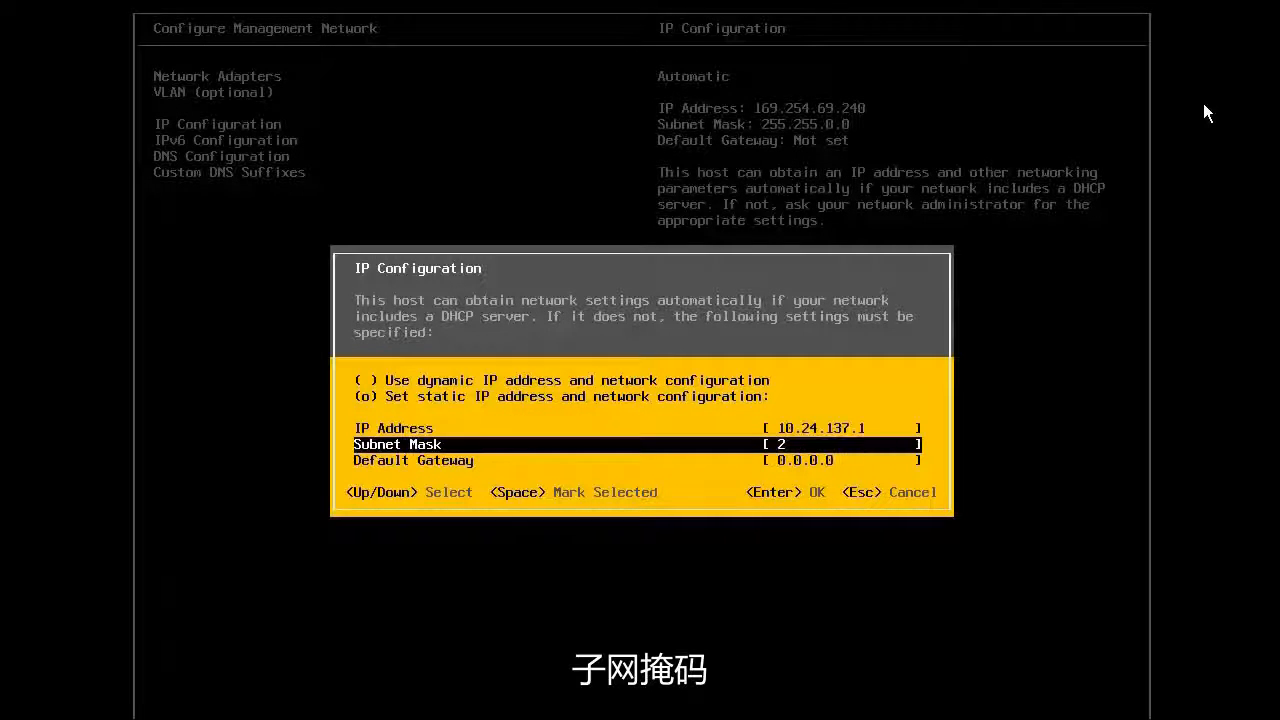
text(55.255.)
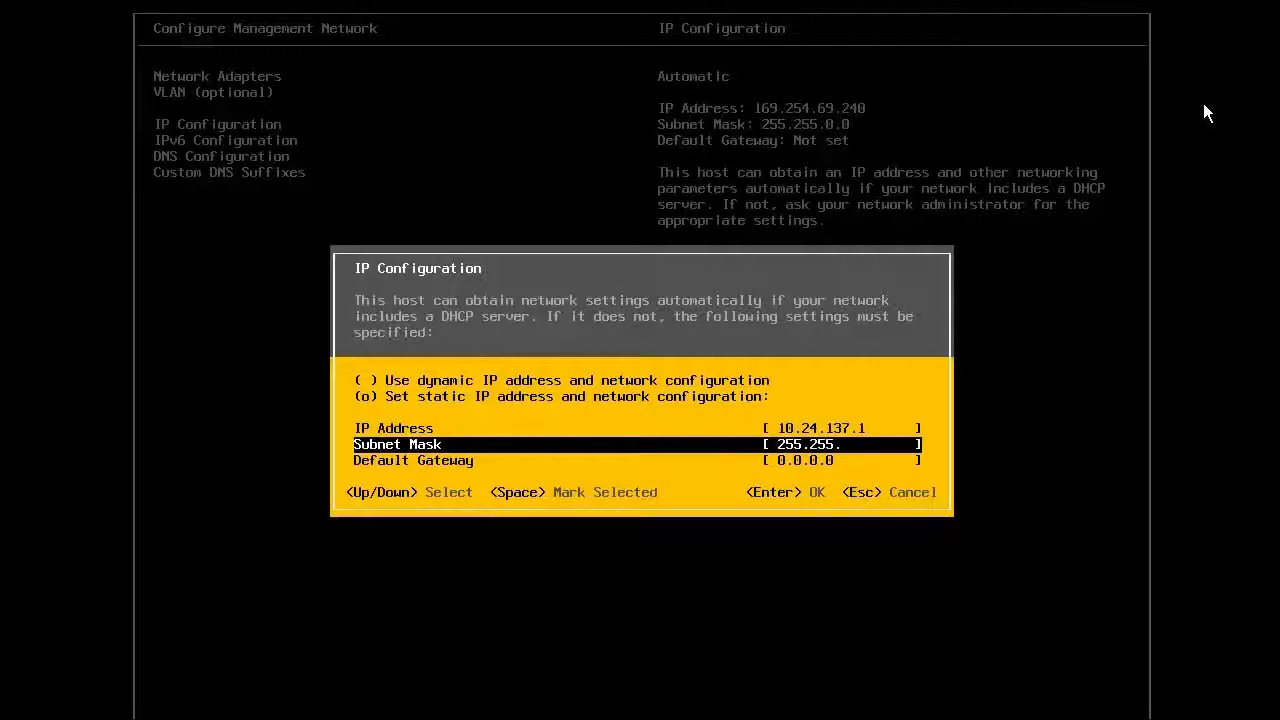
text(255.0)
key(Down)
text(10)
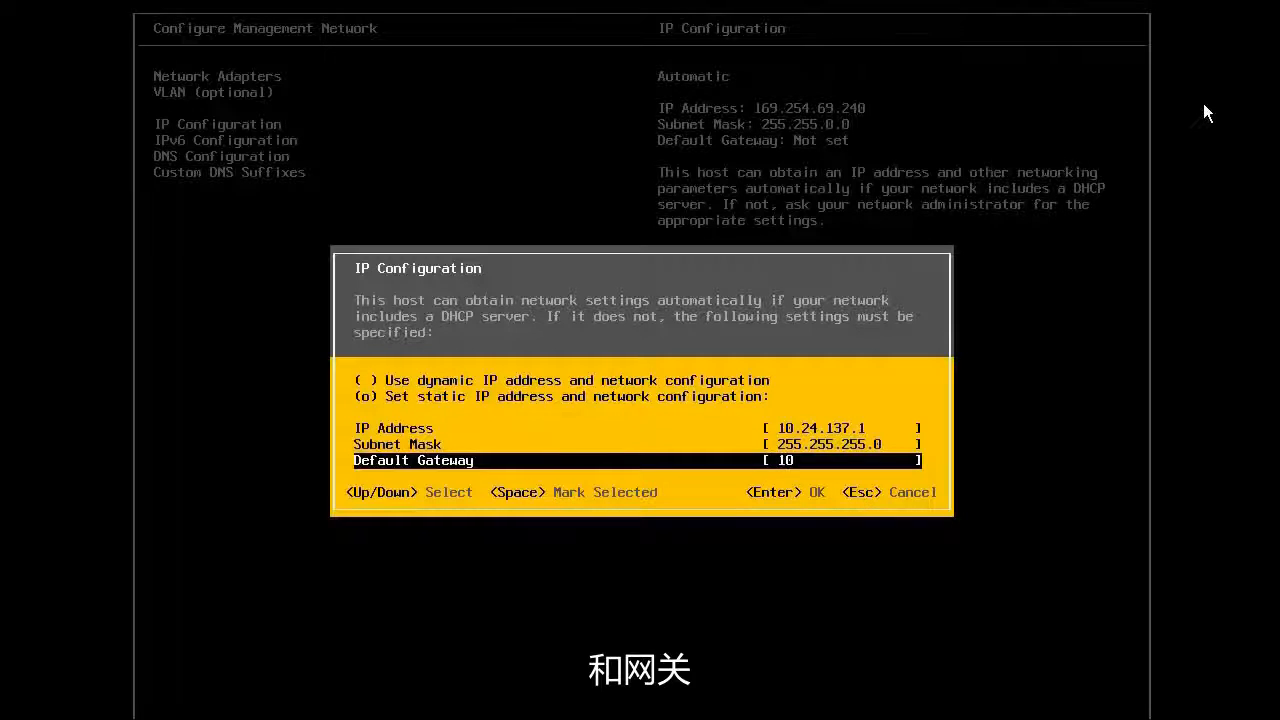
text(.24.137.25)
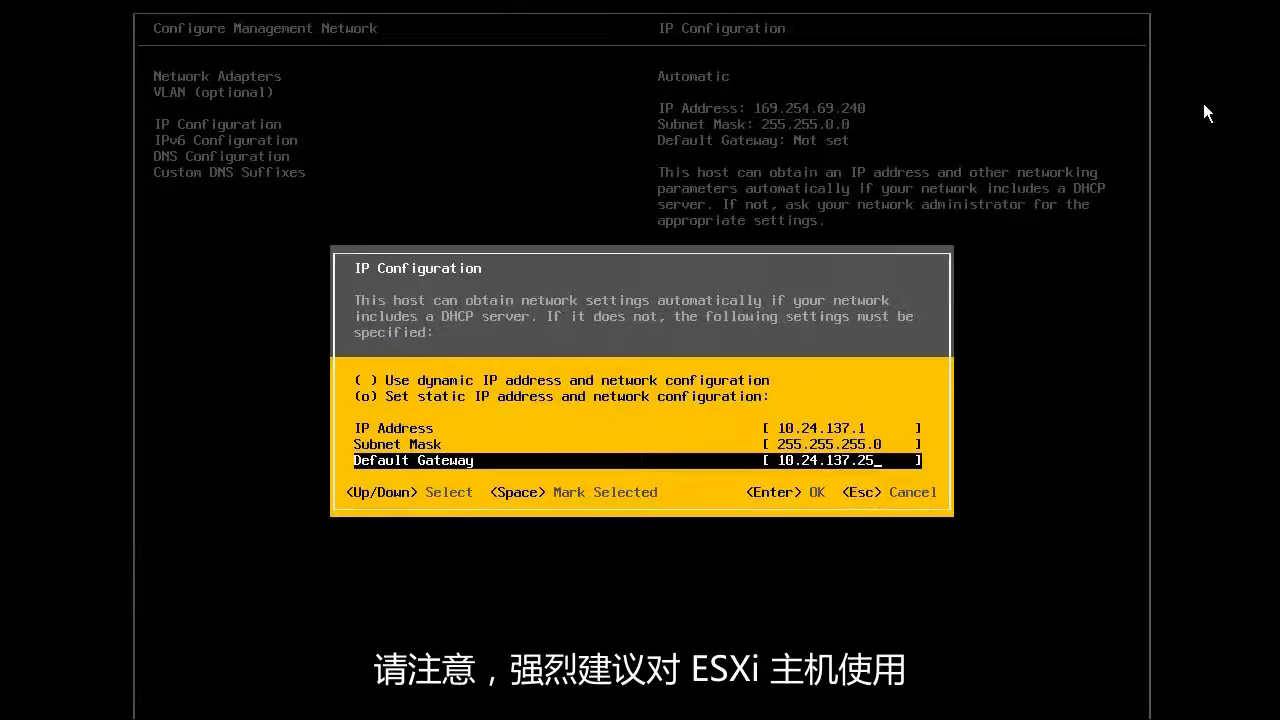
text(3)
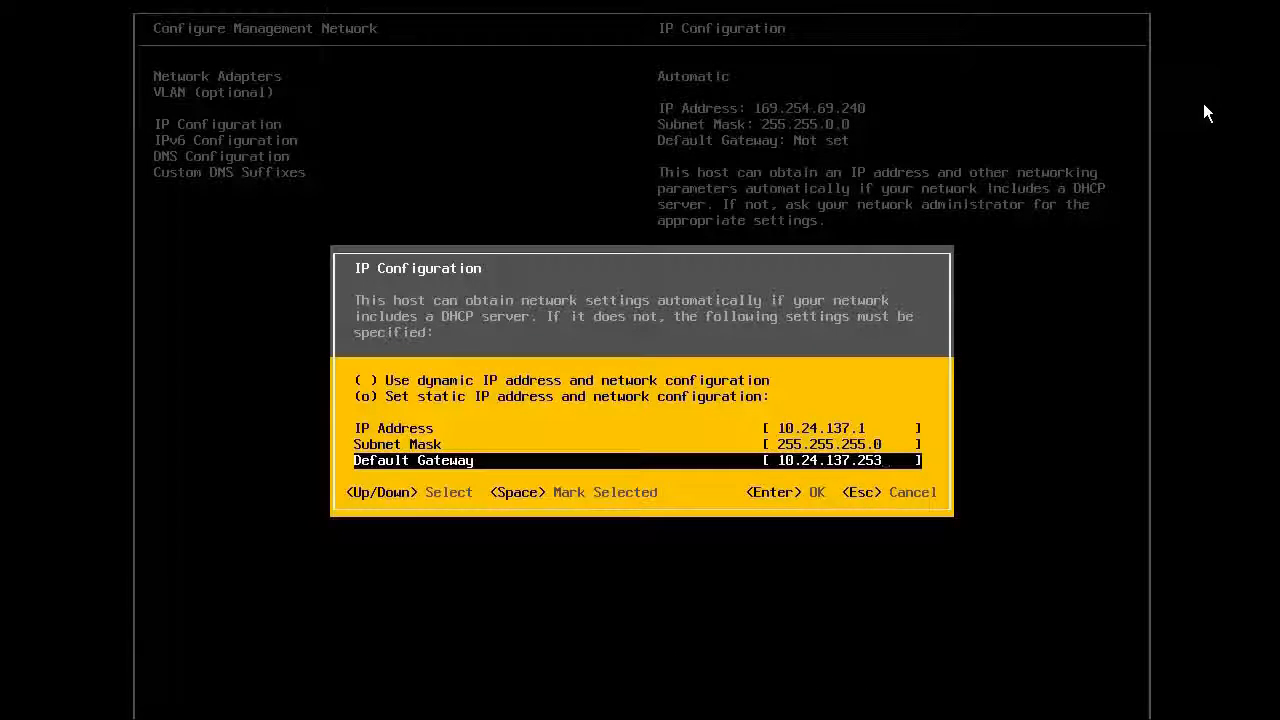
key(Return)
key(Down)
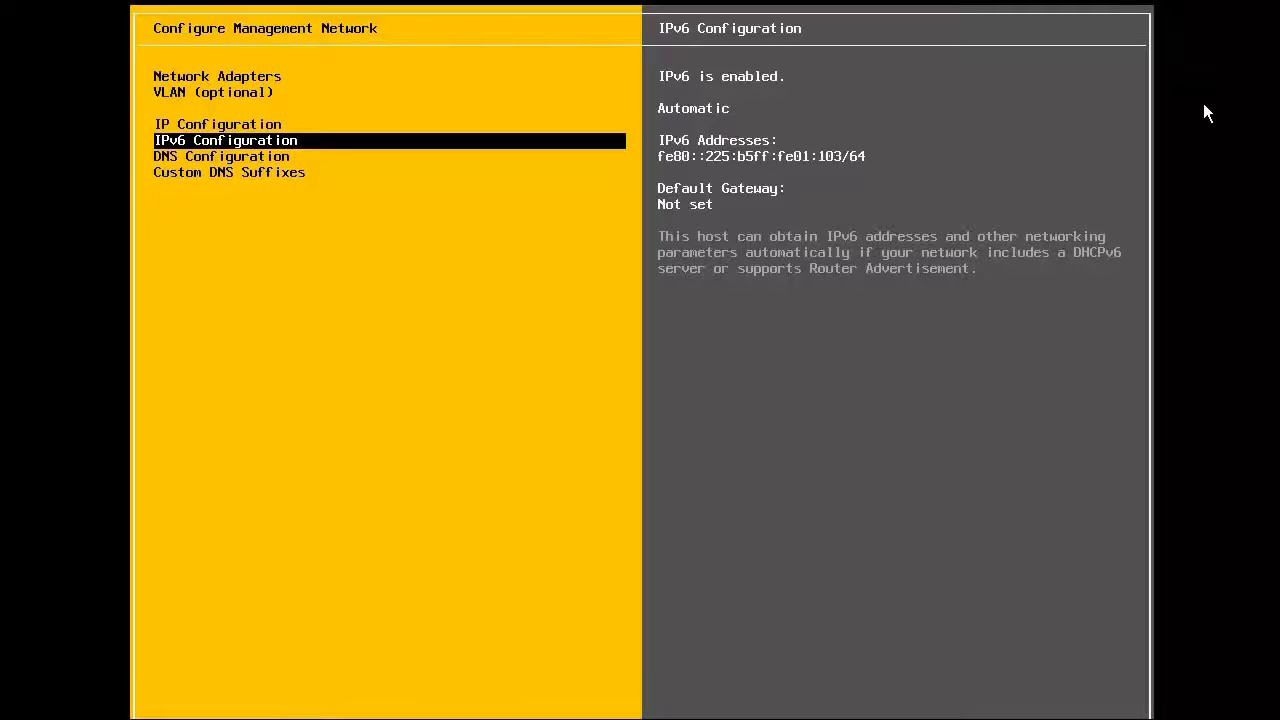
Set DNS servers 10.20.181.1 and 10.20.181.2 and hostname vsphere101-1.pml.local.
key(Down)
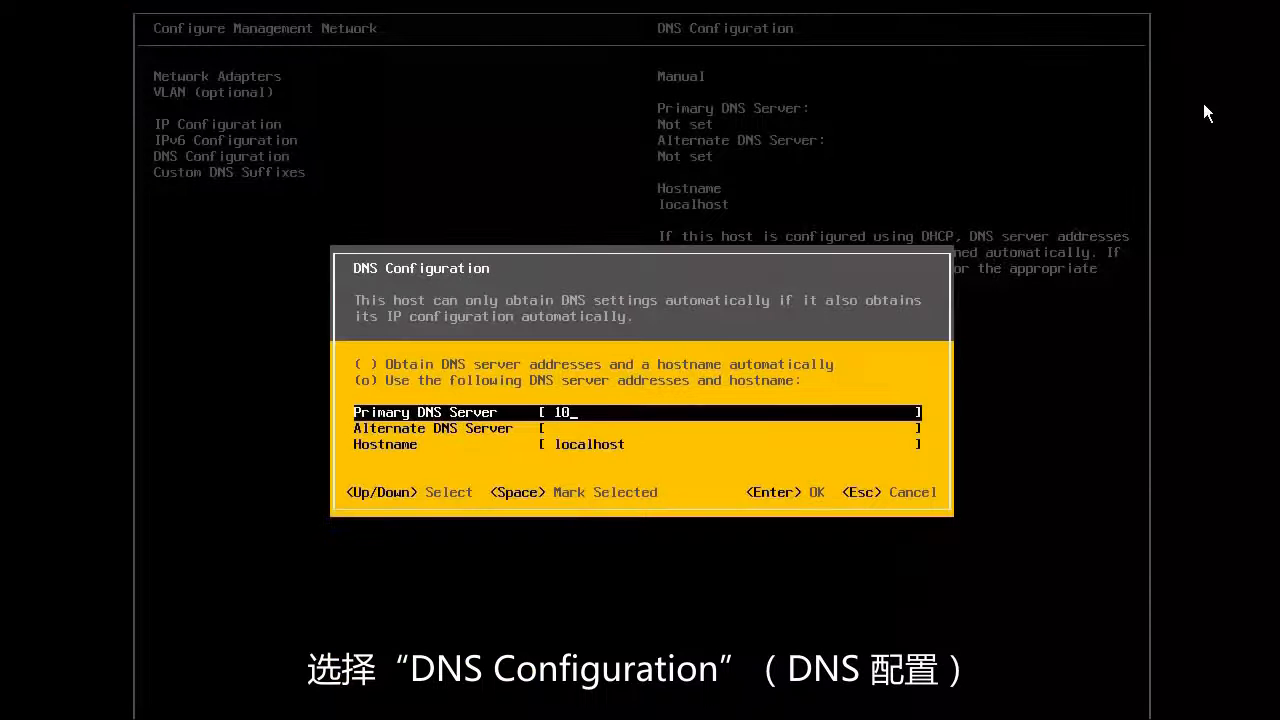
text(.20.181)
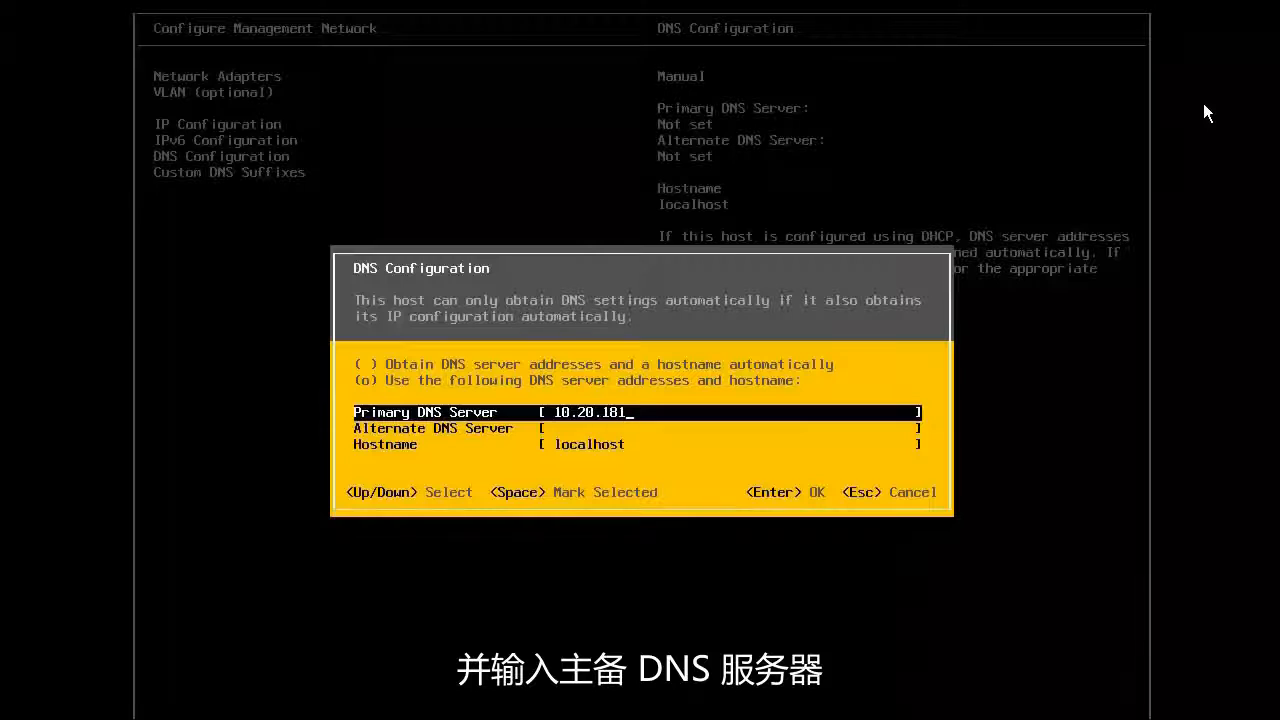
text(.1)
key(Down)
text(10.20.)
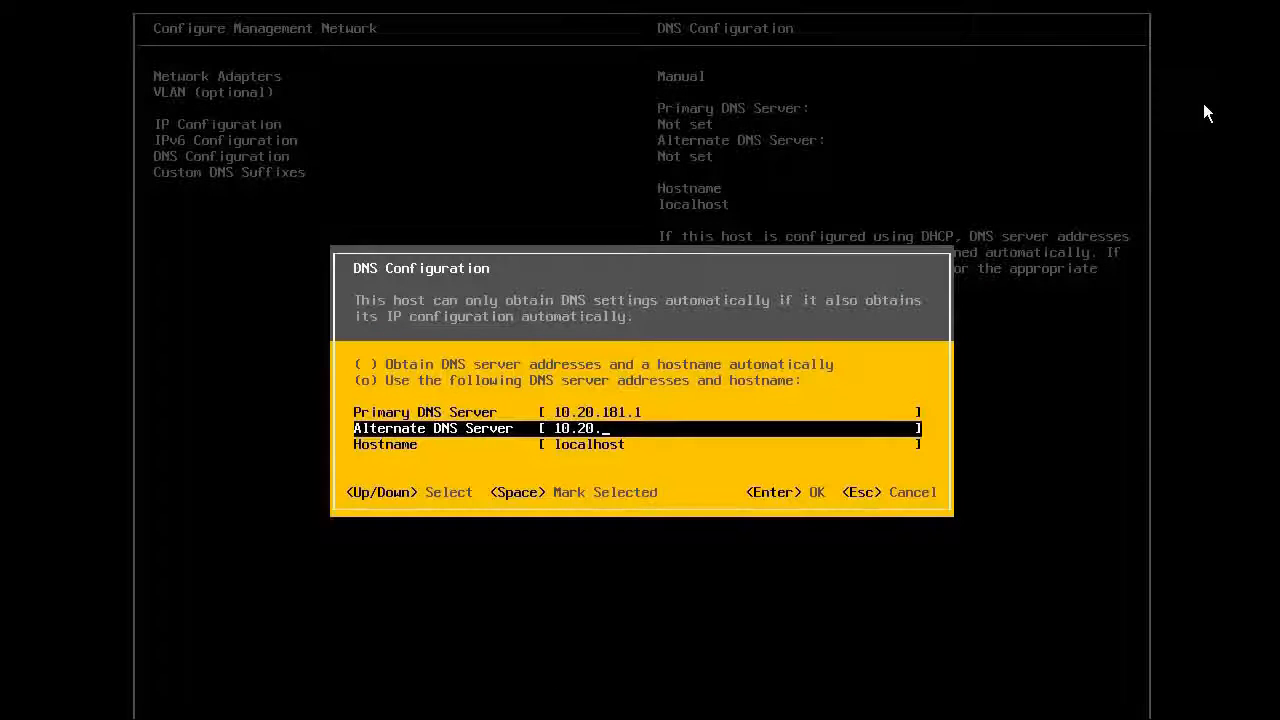
text(181.2)
key(Down)
text(vs)
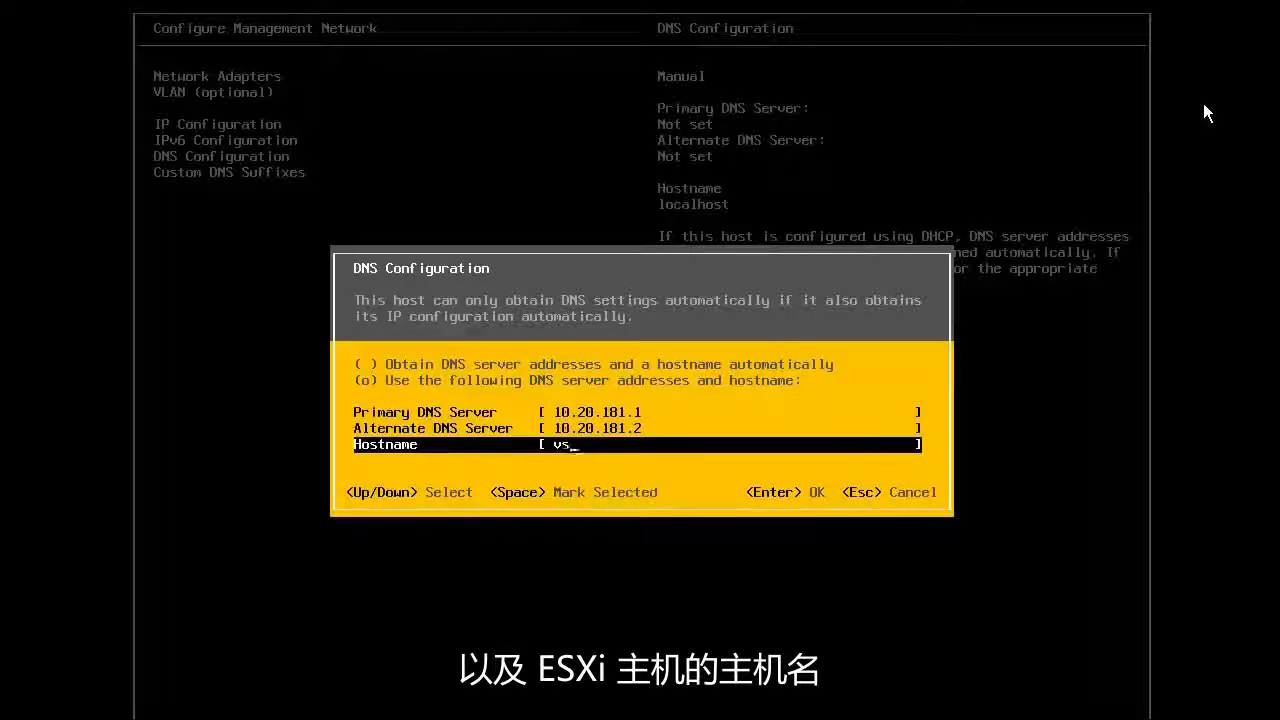
text(phere101-1.)
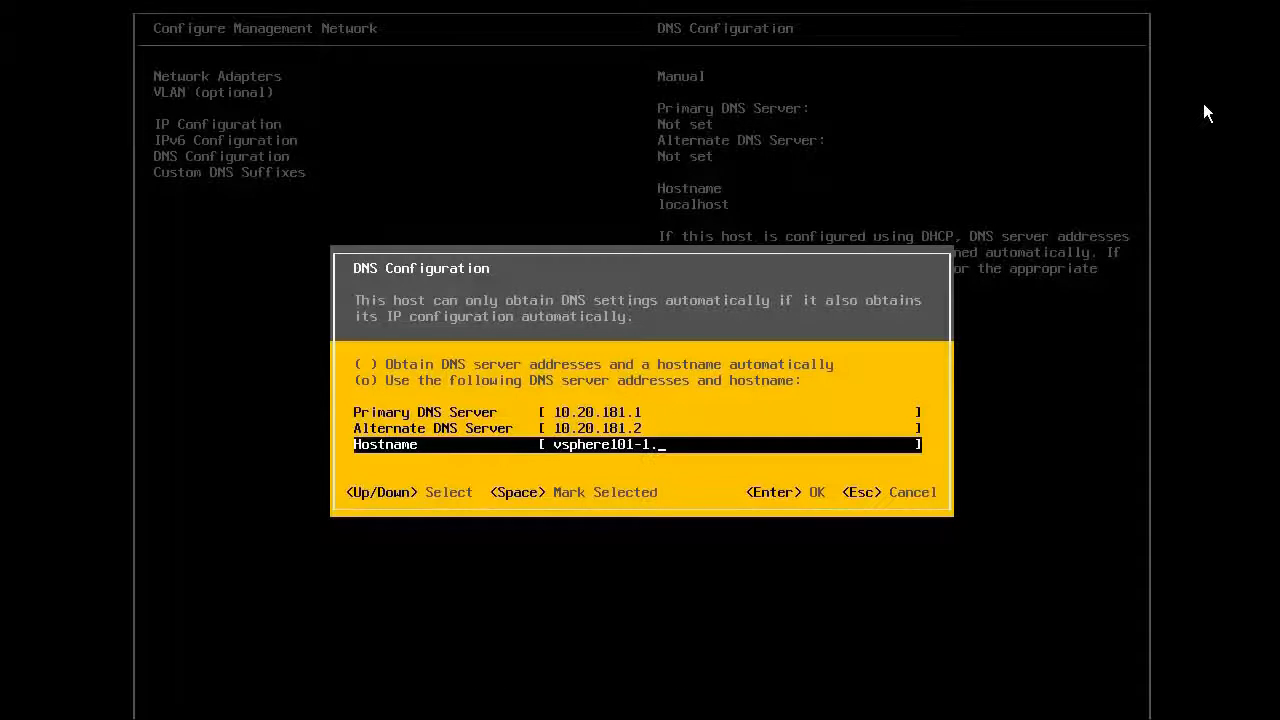
text(pml.local)
key(Return)
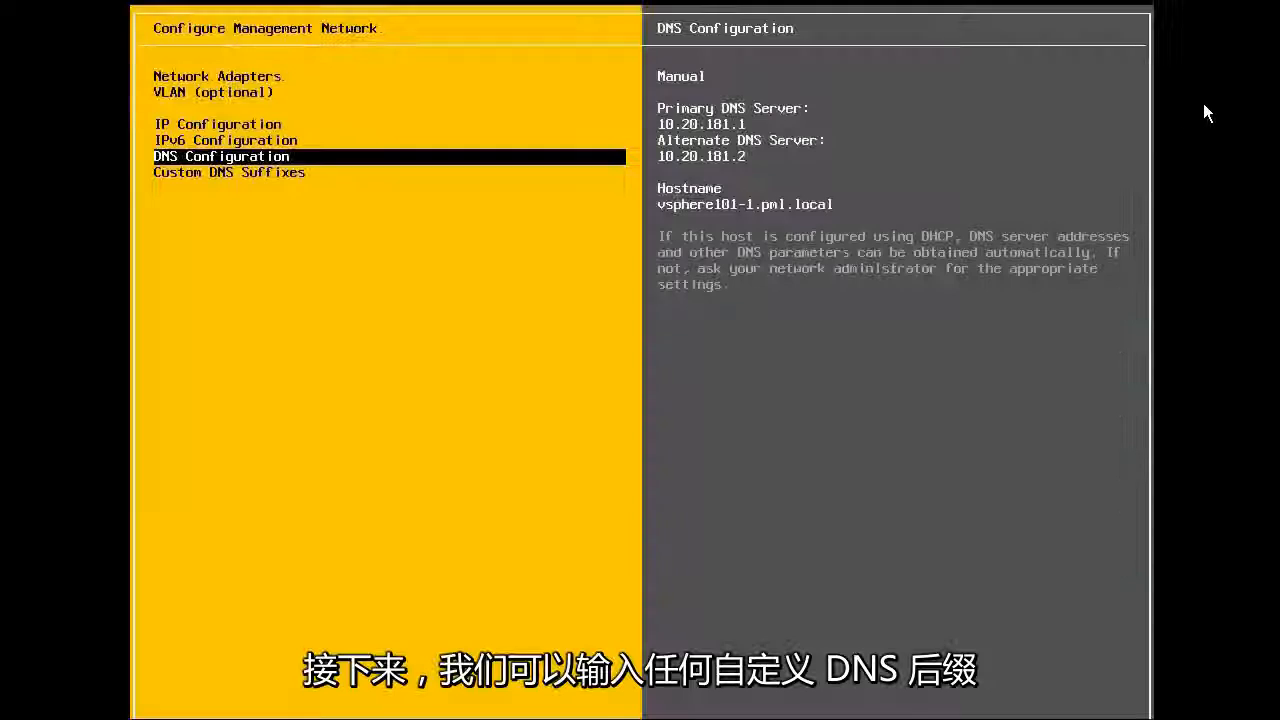
Add pml.local as the custom DNS suffix.
key(Down)
key(Return)
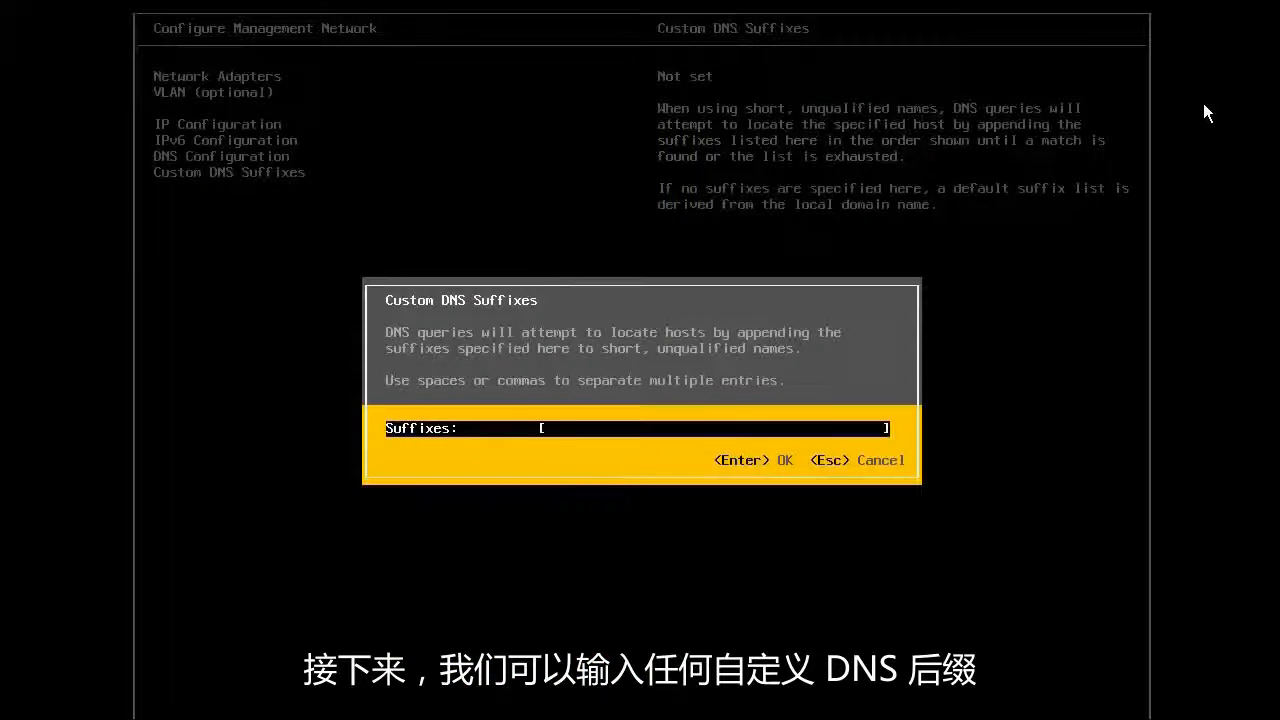
text(pml.local)
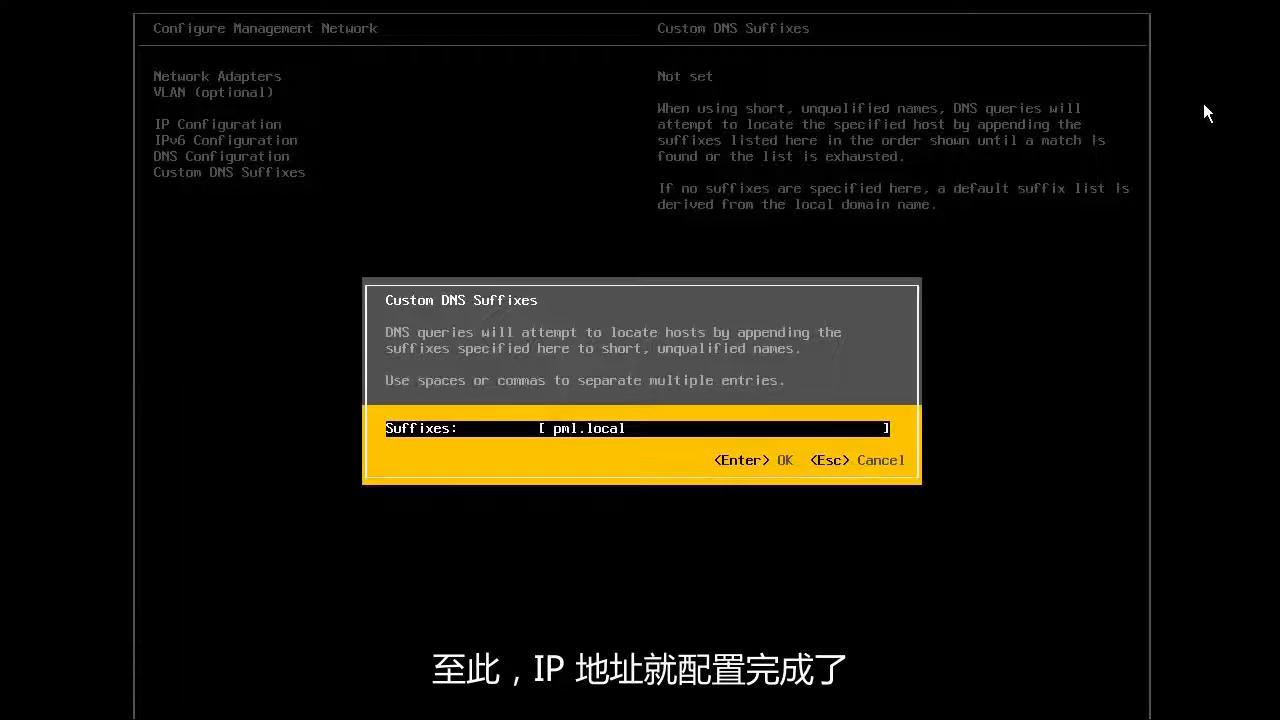
key(Return)
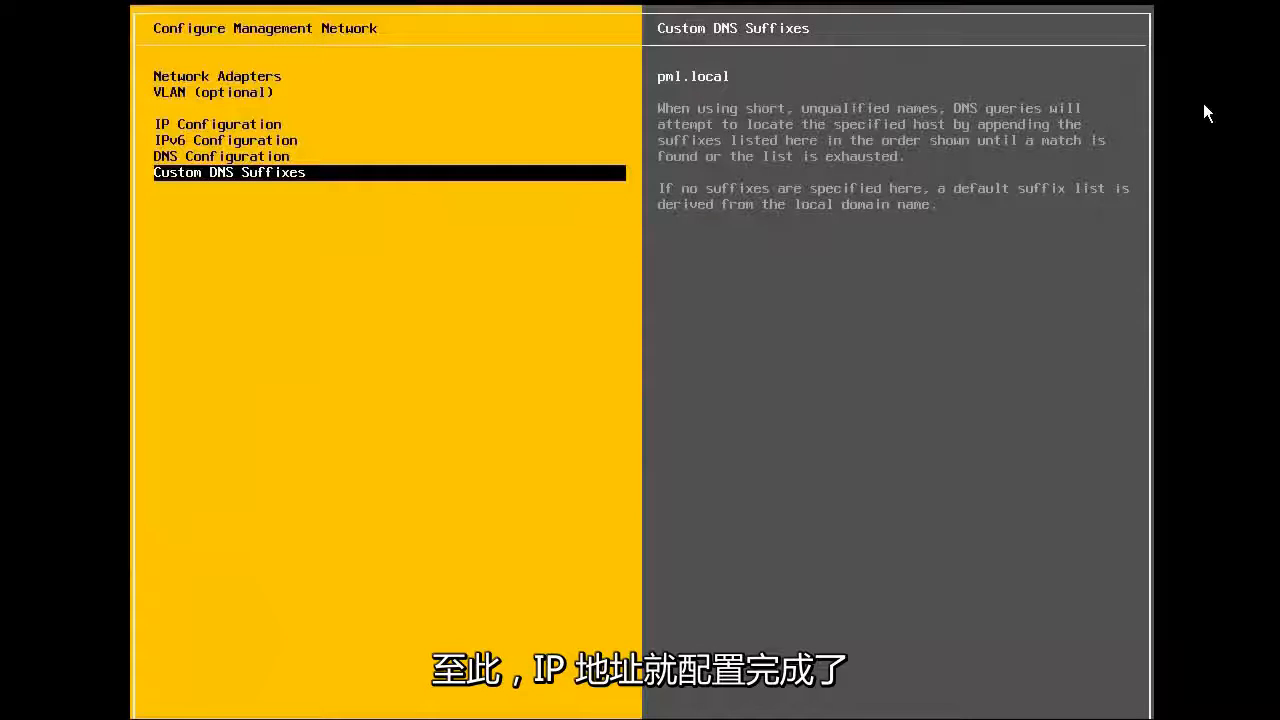
Apply and restart the management network, then run the network test and confirm all checks pass.
key(Escape)
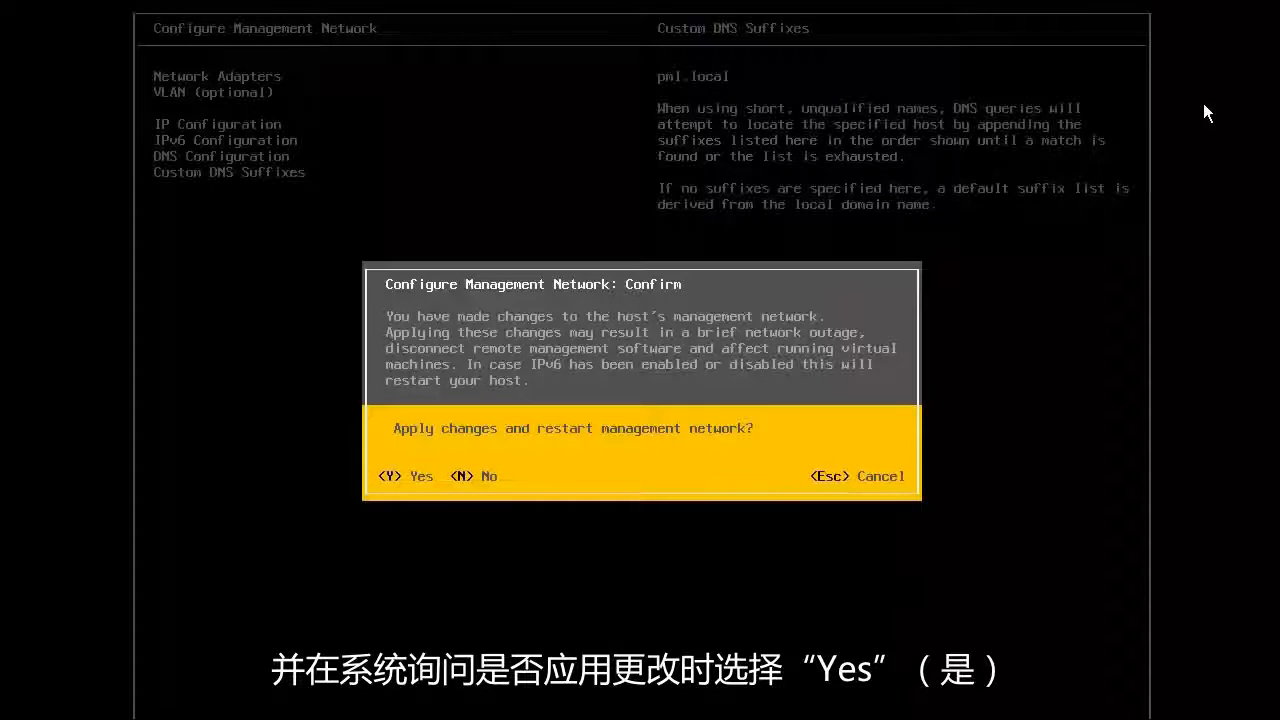
key(y)
key(Down)
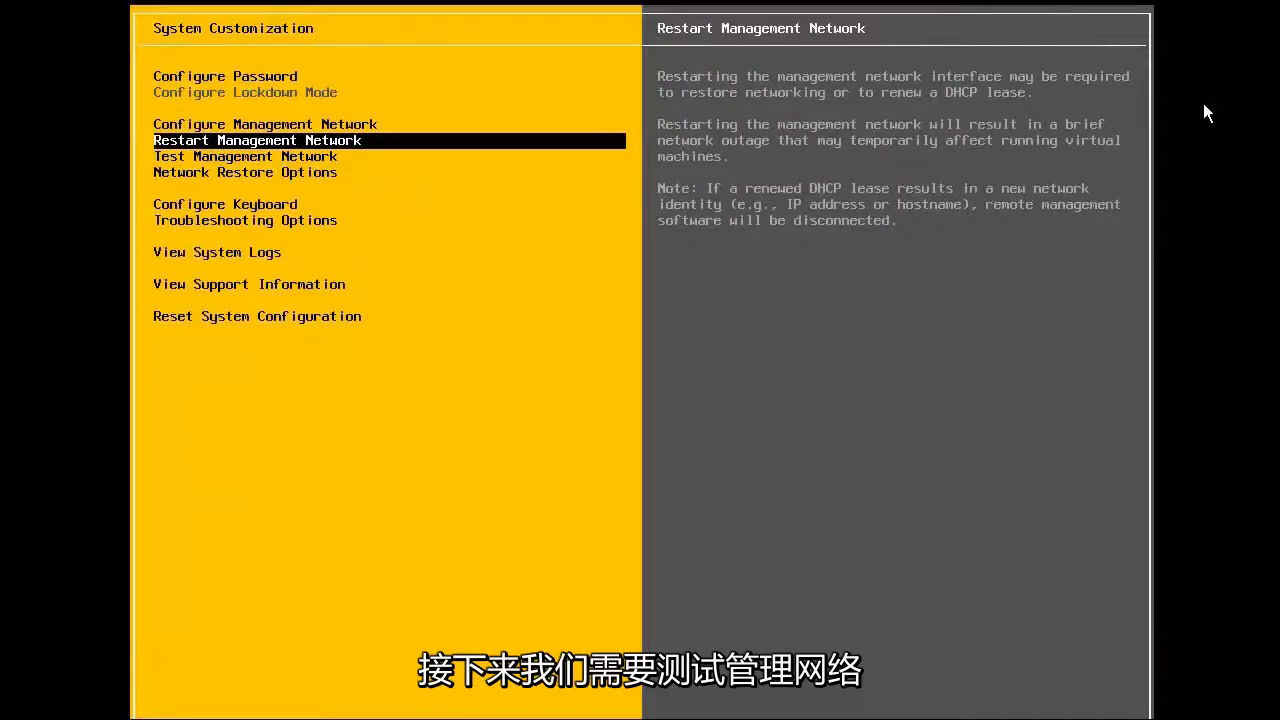
key(Down)
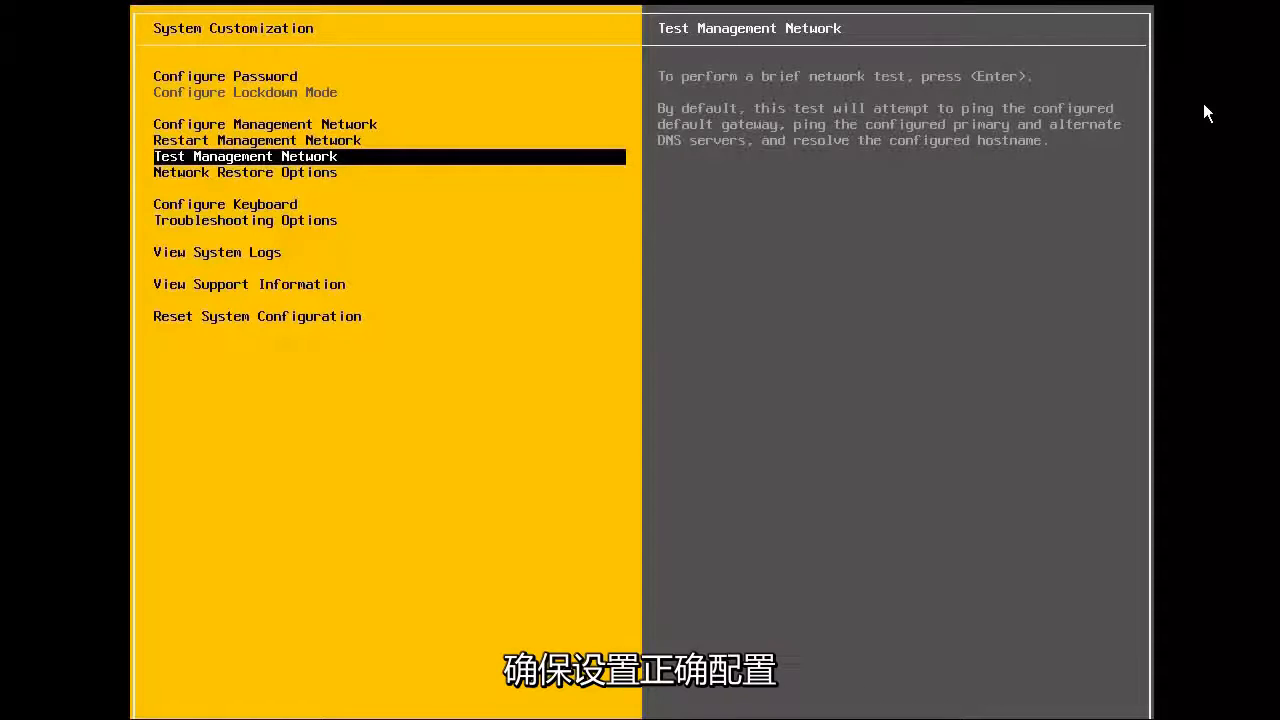
key(Return)
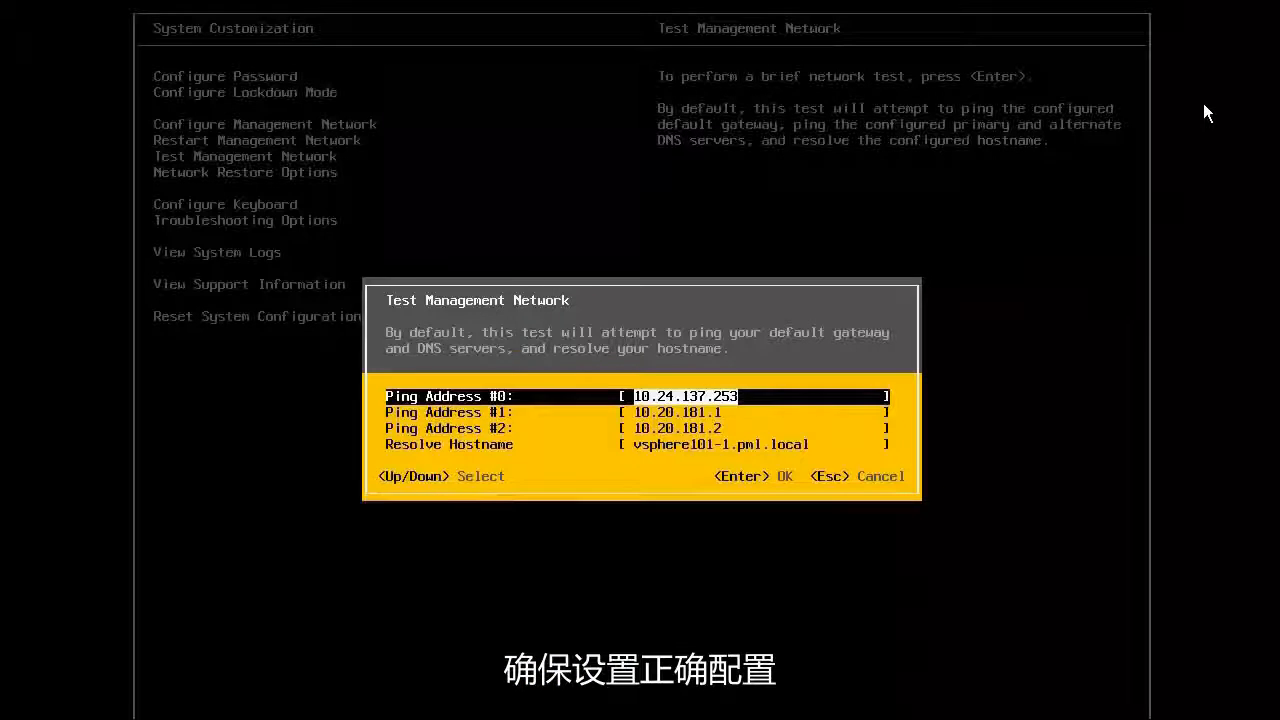
key(Return)
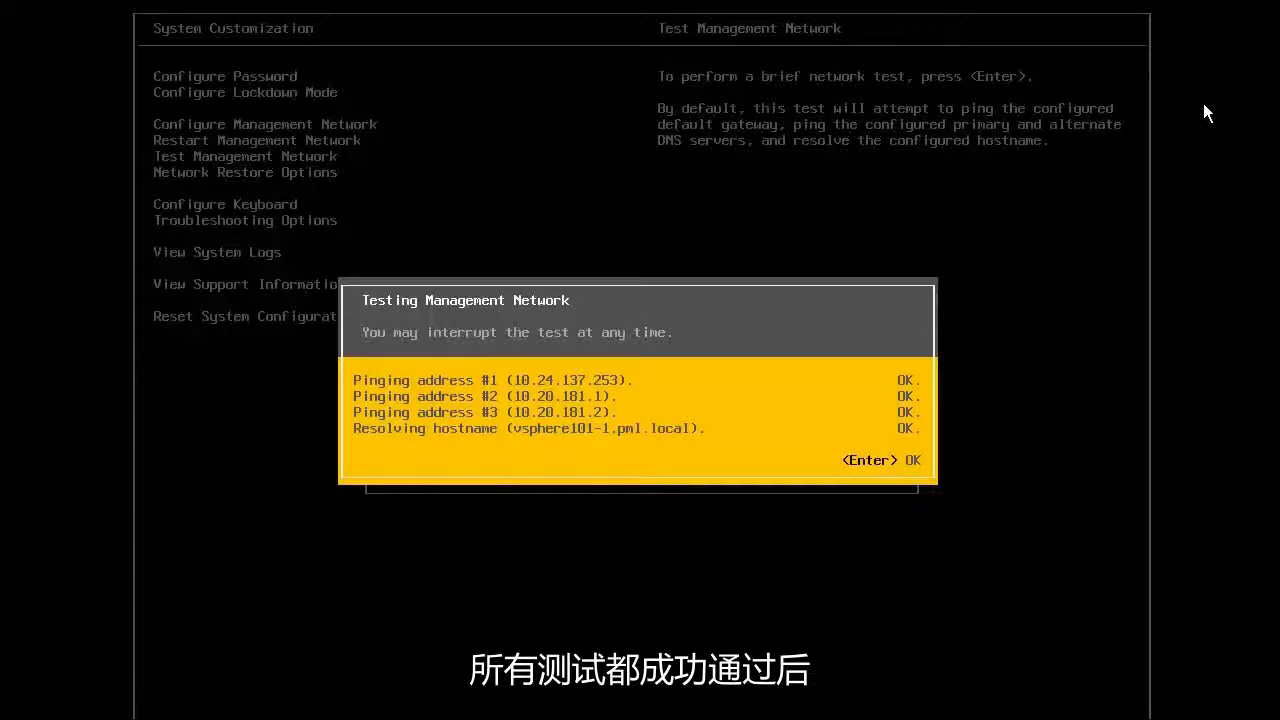
key(Return)
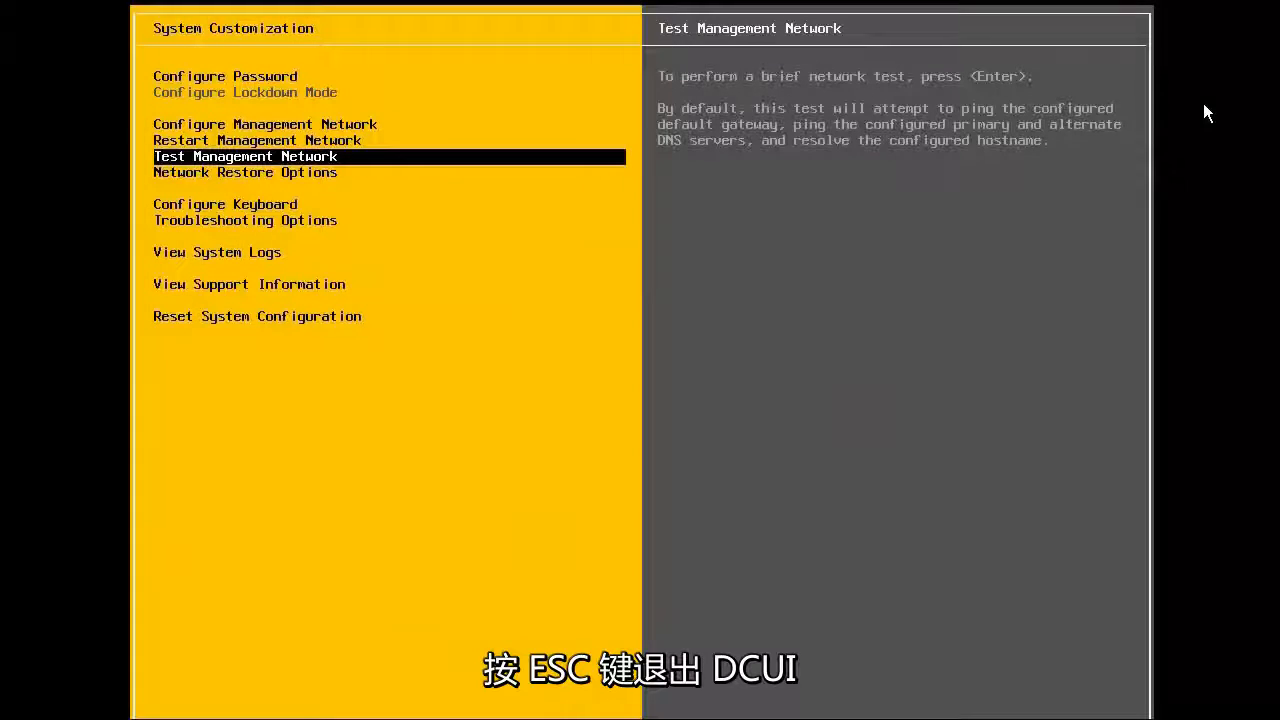
key(Escape)
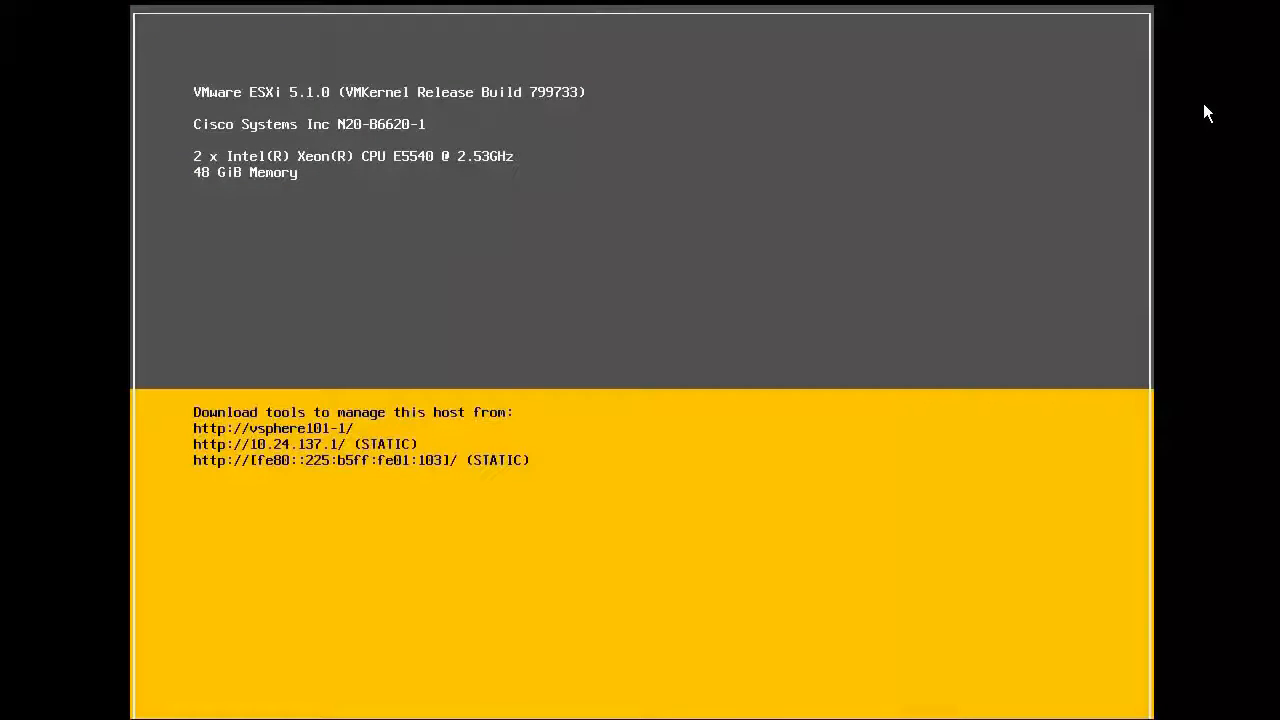